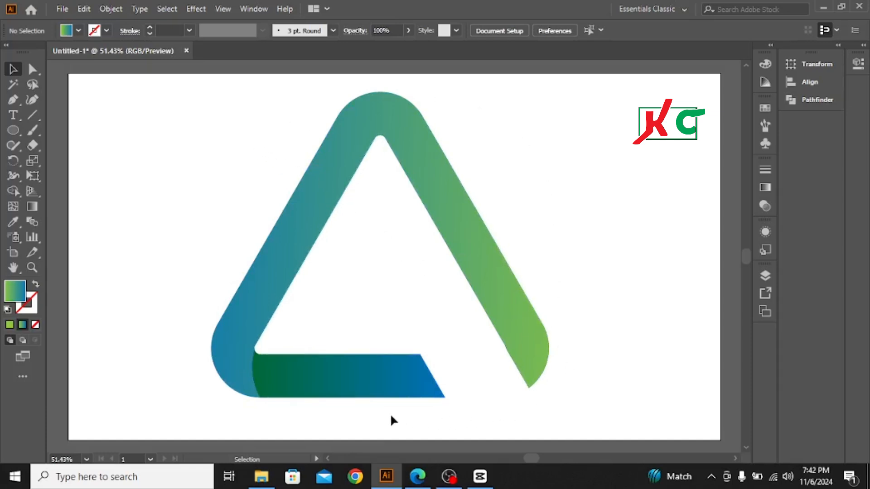
Step: Scale down the finished gradient triangle logo and move it to the artboard's upper-left corner as a reference
drag(246, 143, 559, 357)
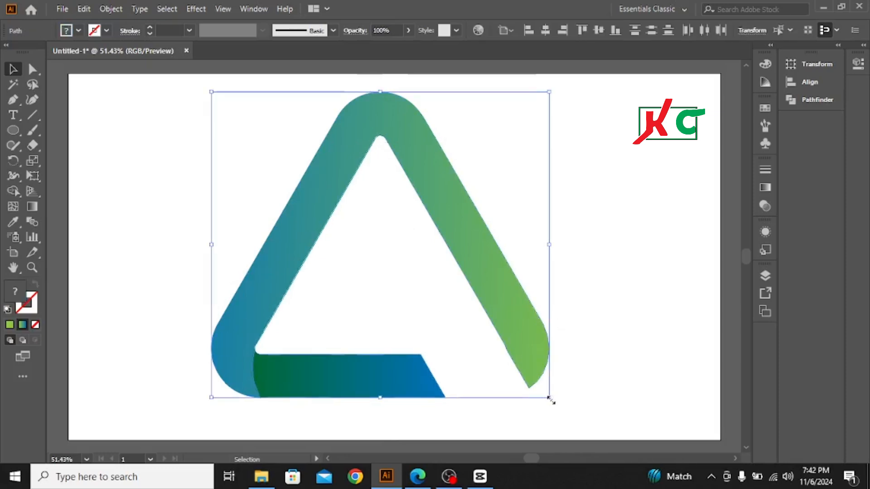
drag(551, 398, 430, 290)
drag(386, 245, 108, 120)
click(229, 224)
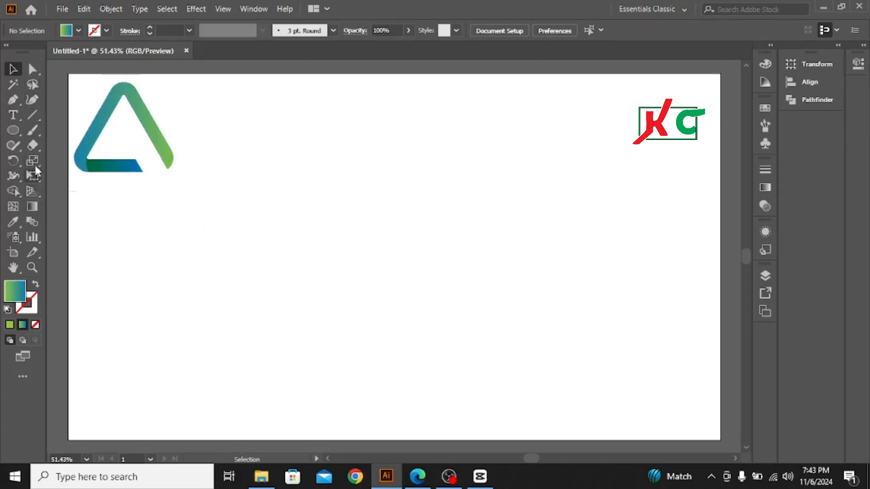
Step: Create a polygon with a 50 px radius and 3 sides in the middle of the artboard
click(14, 130)
right_click(16, 131)
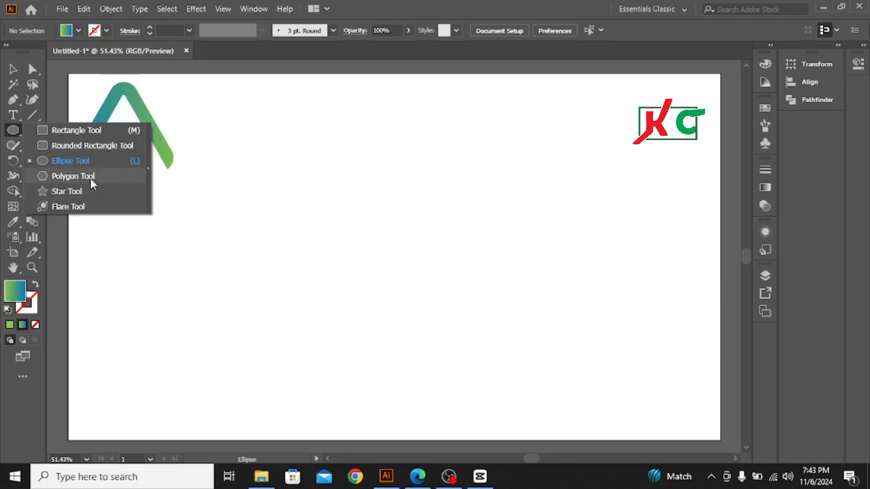
click(76, 181)
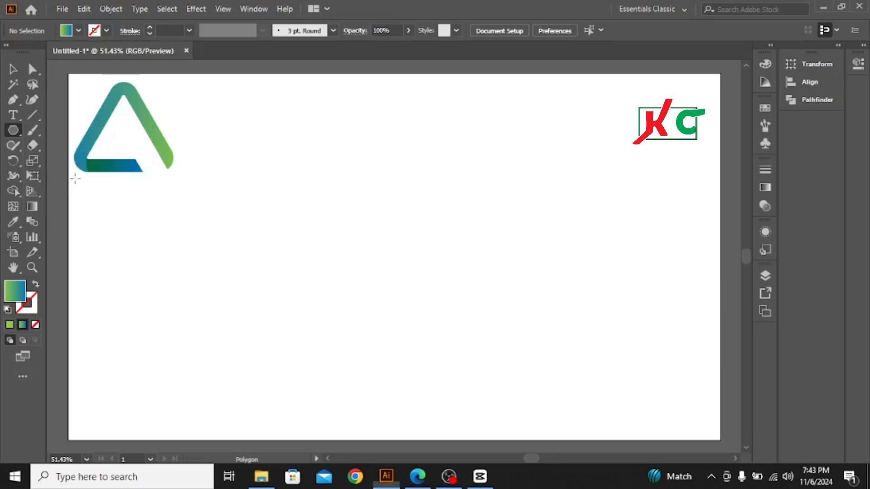
click(352, 236)
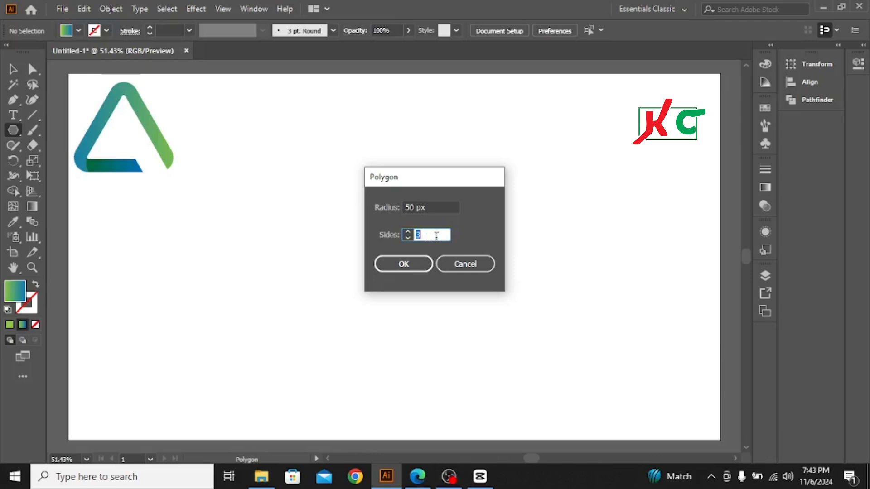
click(412, 265)
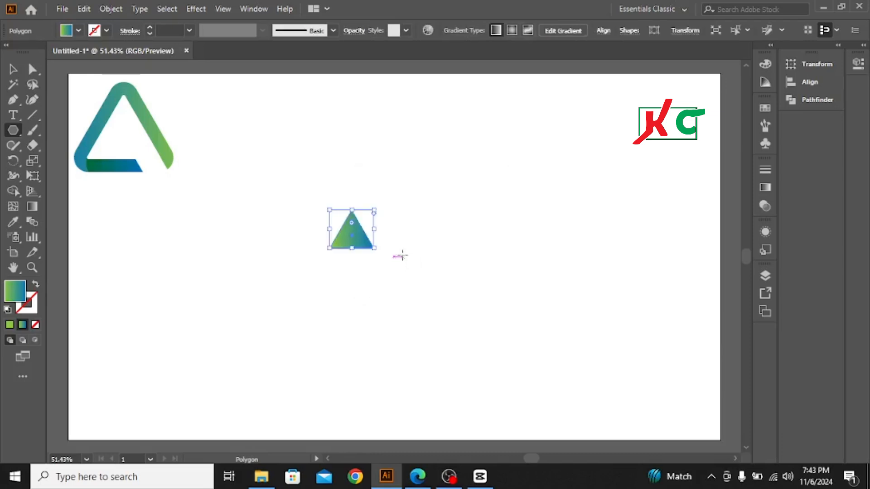
Step: Enlarge the new triangle around the middle of the artboard and round its three corners
click(12, 72)
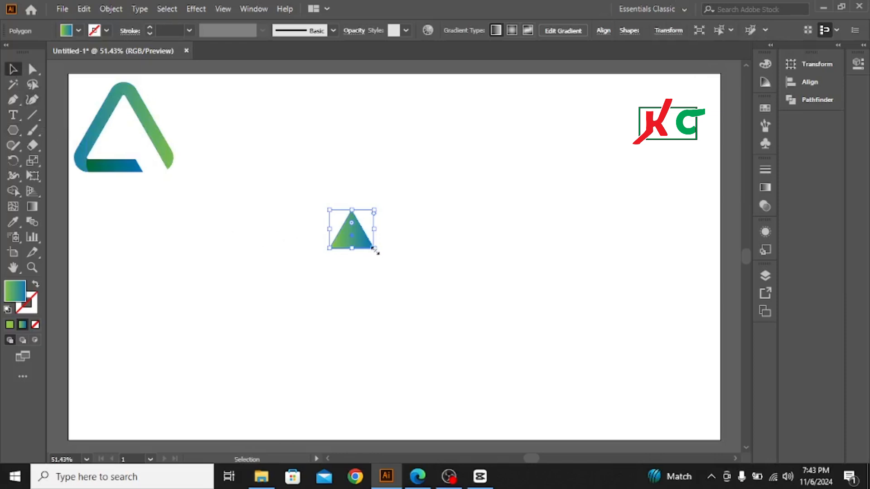
drag(375, 251, 491, 402)
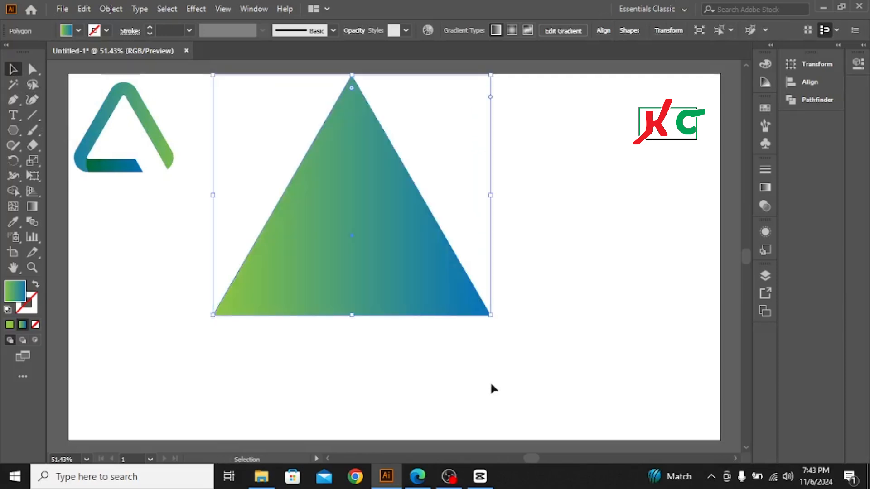
drag(370, 227, 392, 269)
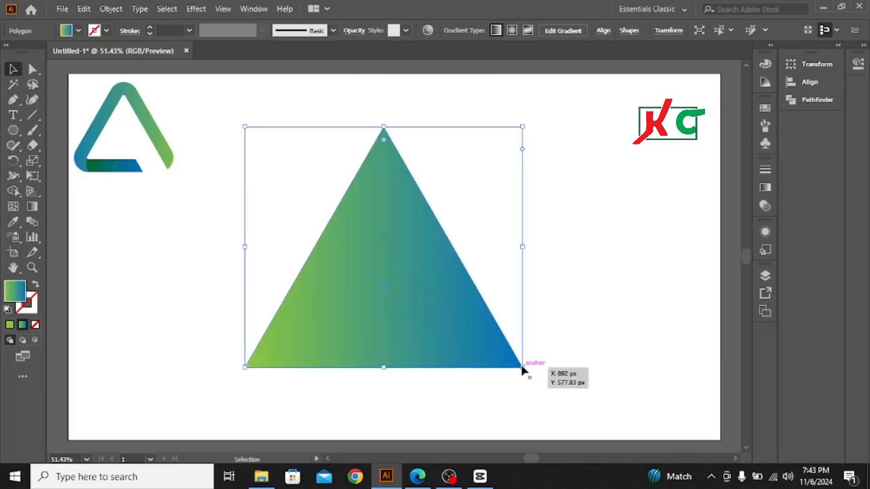
drag(522, 368, 537, 389)
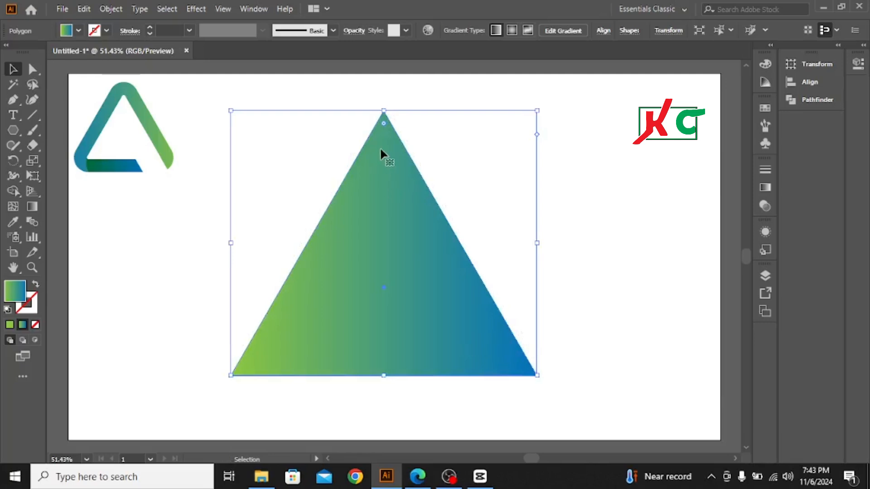
drag(383, 123, 383, 167)
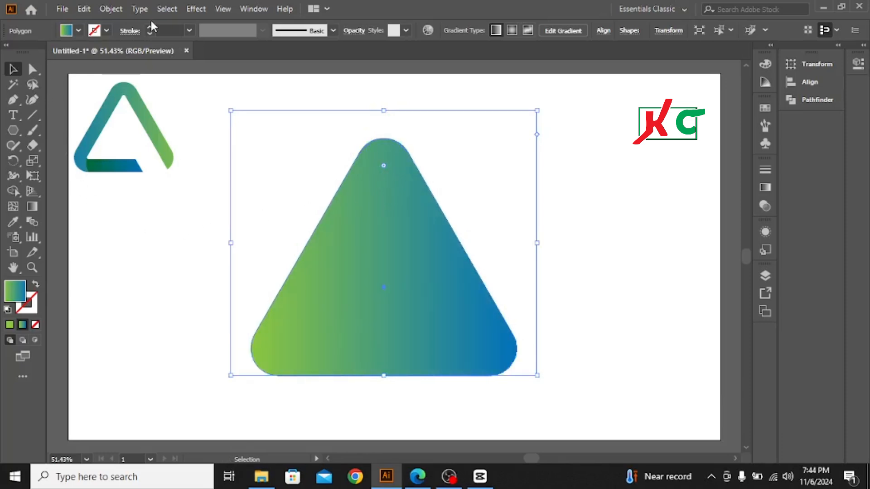
Step: Set the rounded triangle's fill to none and its stroke color to black
click(79, 31)
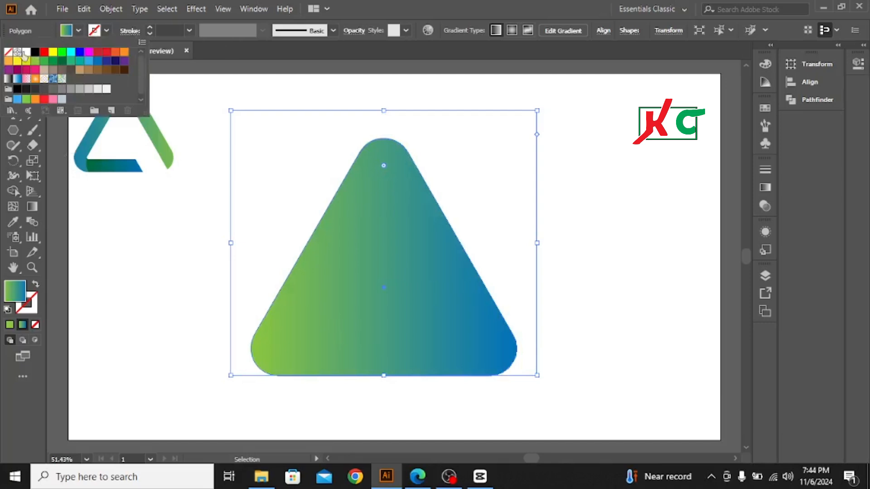
click(8, 52)
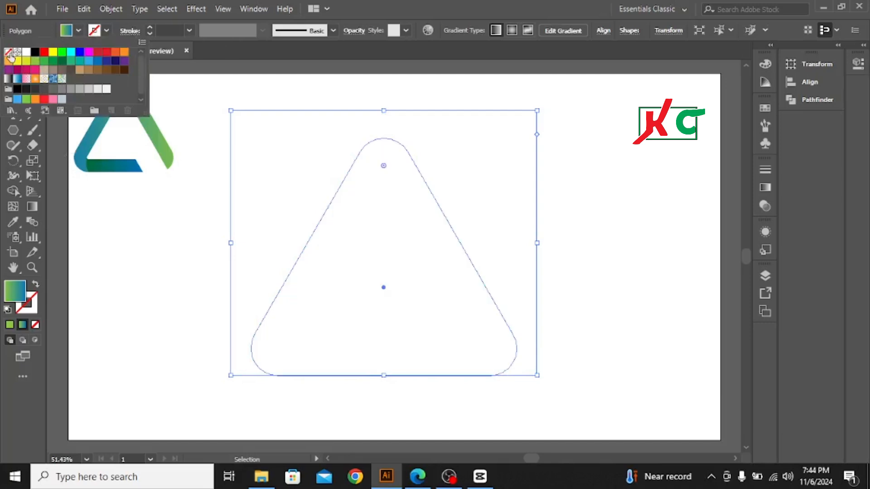
click(105, 31)
click(105, 31)
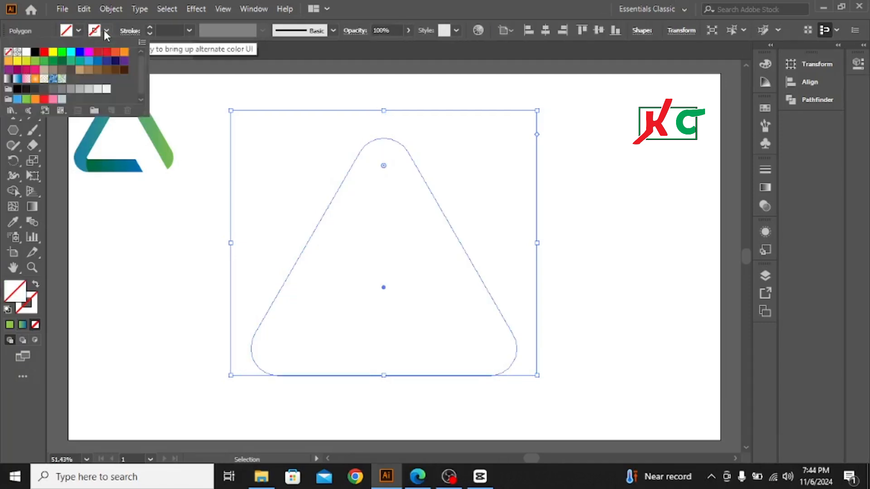
click(35, 53)
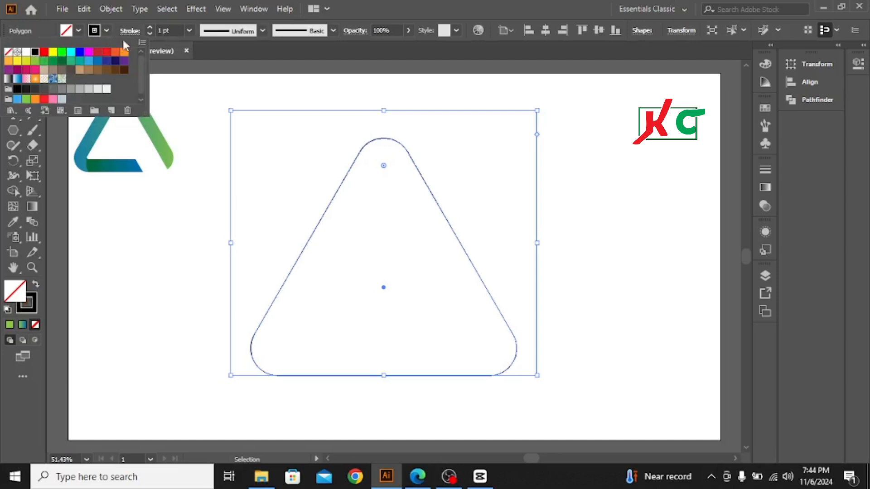
Step: Increase the triangle's stroke weight to 69 pt and deselect it
click(150, 27)
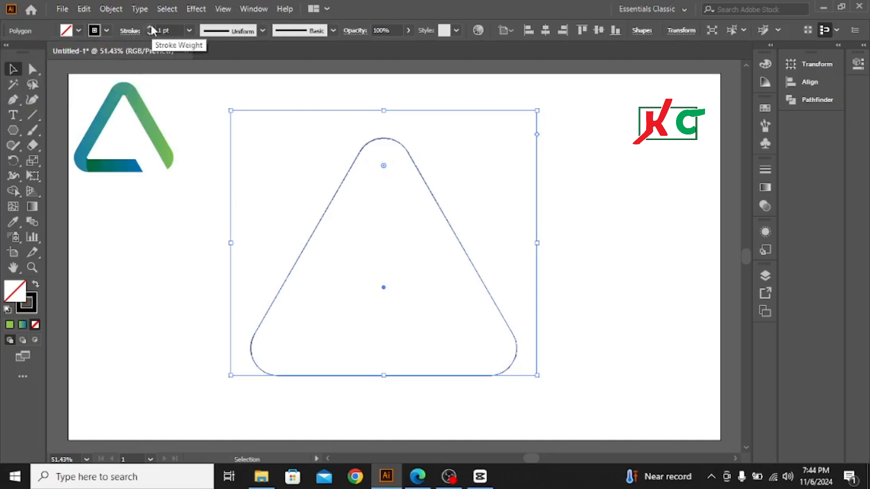
click(151, 27)
click(150, 27)
drag(151, 27, 151, 26)
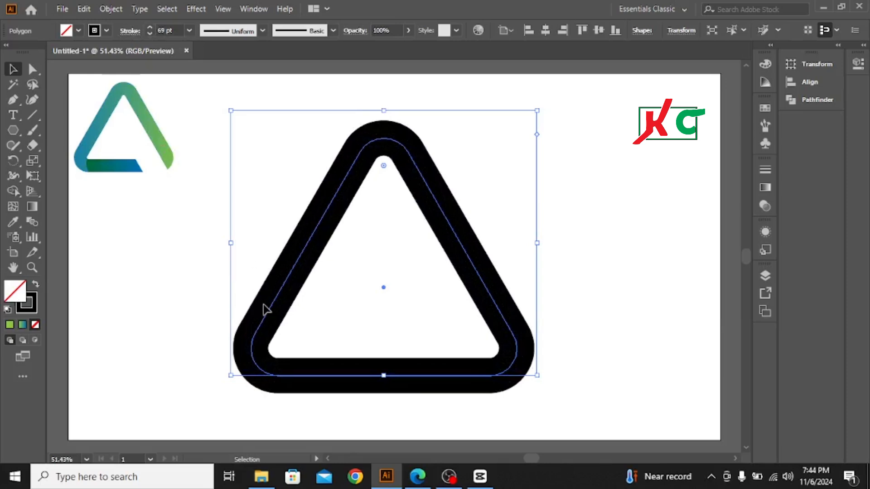
click(144, 237)
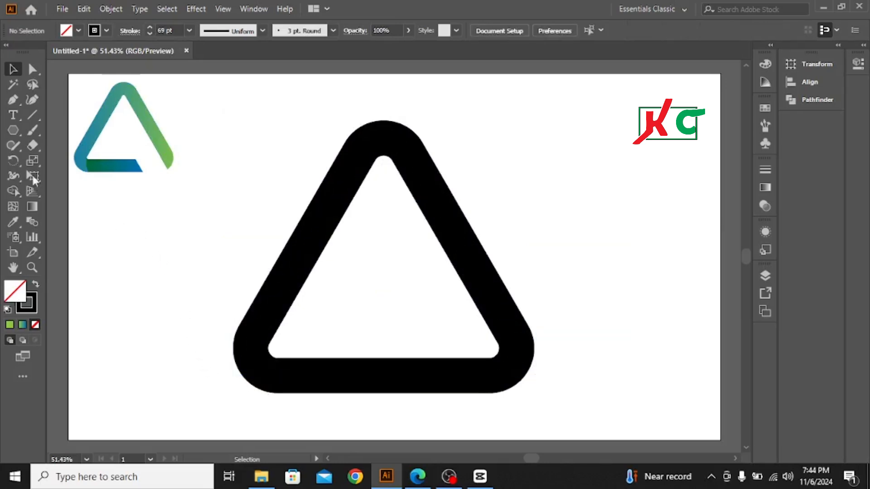
Step: With nothing selected, set the fill for new shapes to black and the stroke to none
click(78, 30)
click(35, 53)
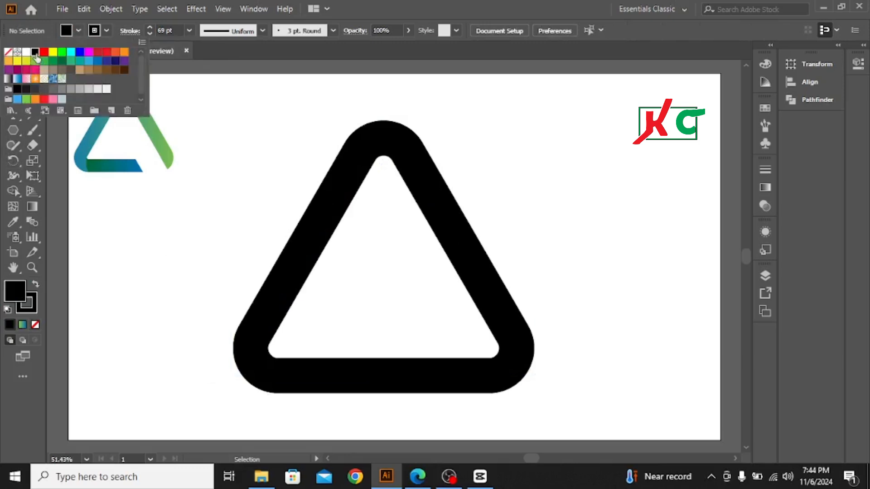
click(107, 31)
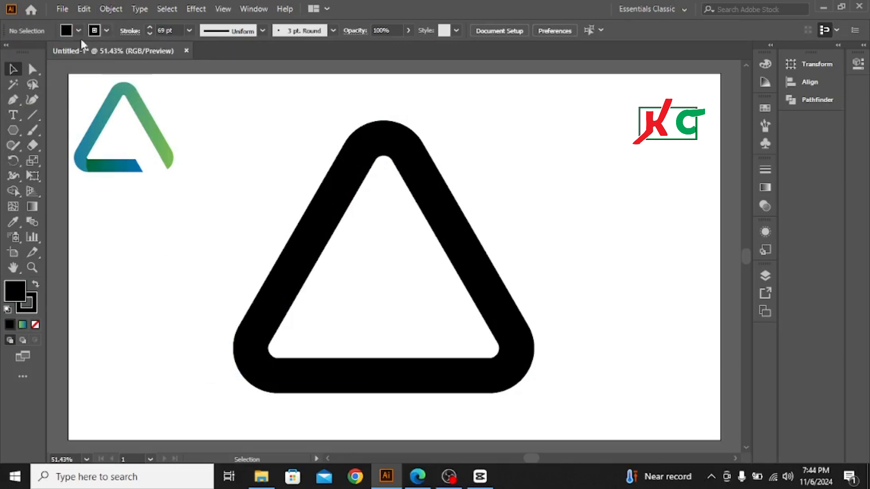
click(106, 30)
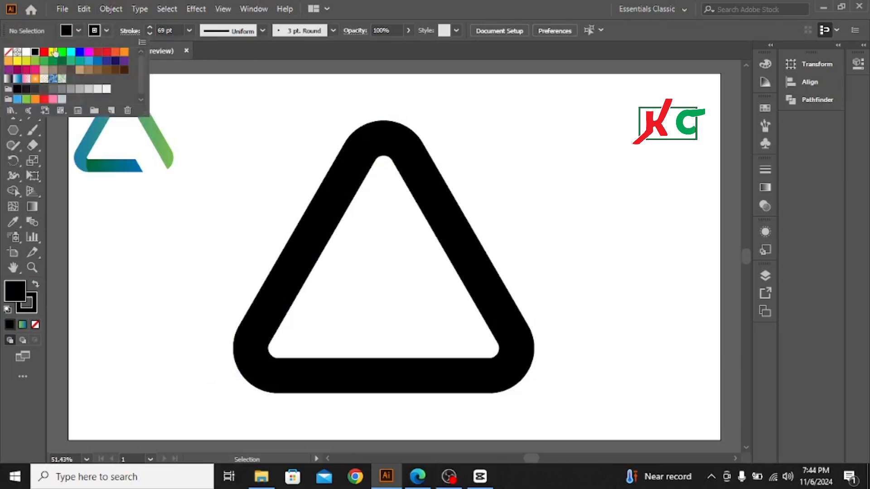
click(8, 53)
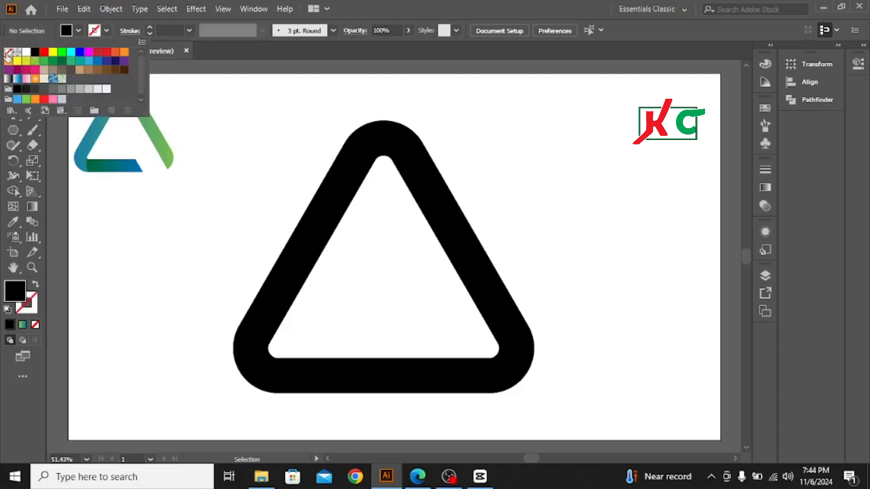
click(112, 202)
Step: Draw a narrow upright rectangle across the triangle's bottom bar near its right corner and tilt it counterclockwise
click(13, 130)
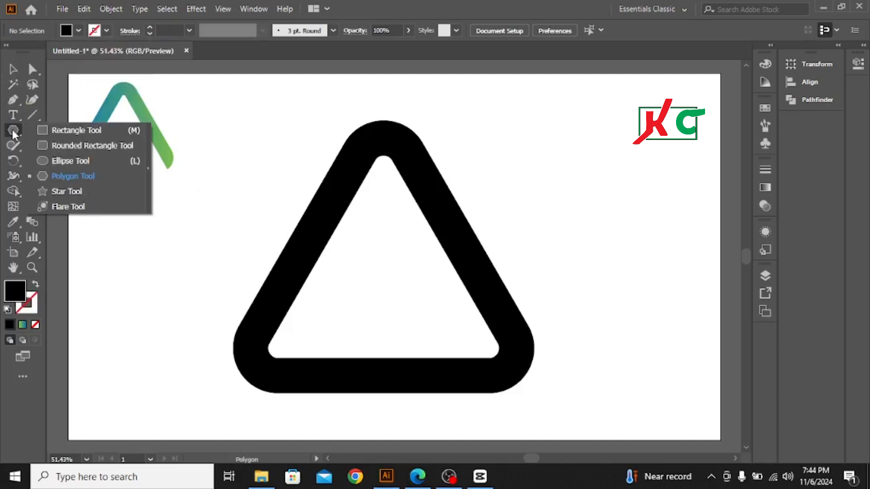
click(70, 133)
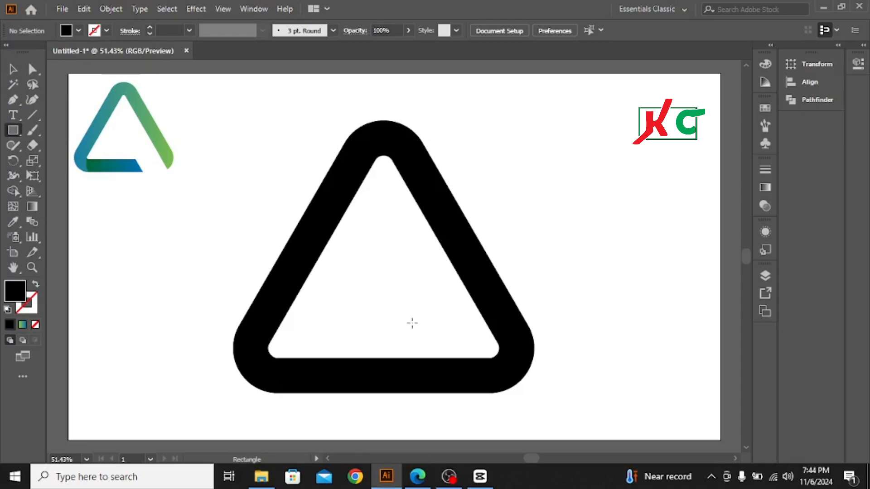
mouse_move(414, 300)
mouse_down()
mouse_move(460, 344)
mouse_move(469, 422)
mouse_up()
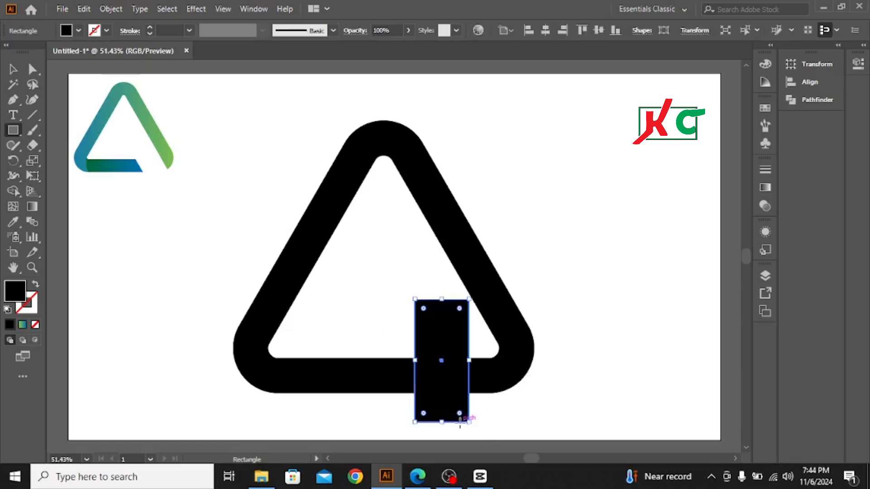
click(12, 70)
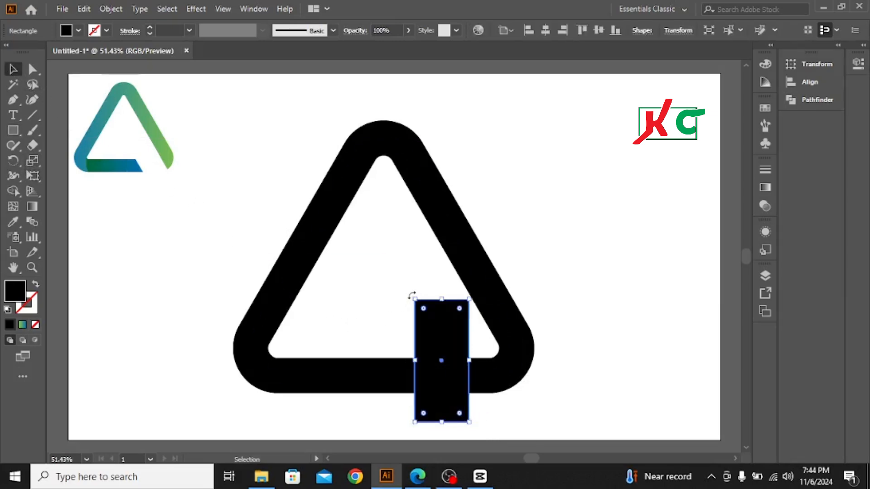
drag(411, 297, 381, 306)
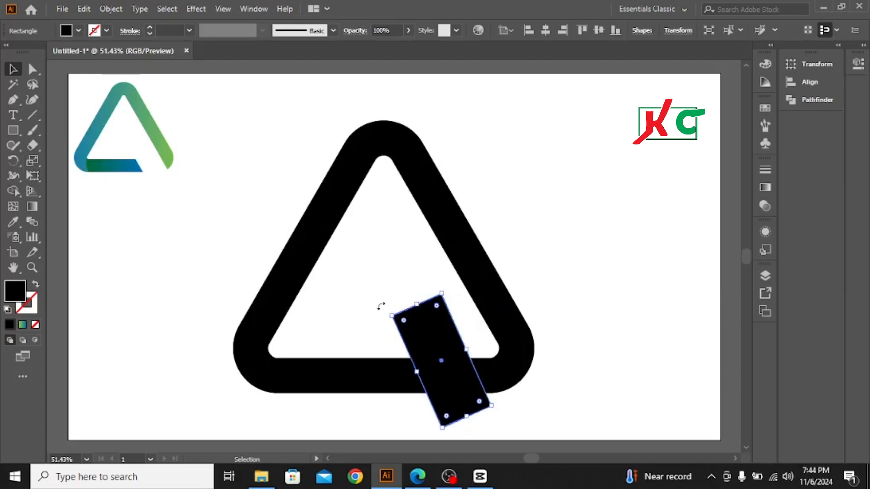
Step: Nudge the rectangle right and slightly down, adjusting its tilt to line up with the inner edge of the triangle's right side
key(Right)
key(Right)
key(Right)
key(Right)
key(Right)
key(Right)
key(Right)
key(Right)
key(Right)
key(Right)
key(Right)
key(Right)
key(Right)
key(Right)
key(Right)
key(Right)
key(Right)
key(Right)
key(Right)
key(Right)
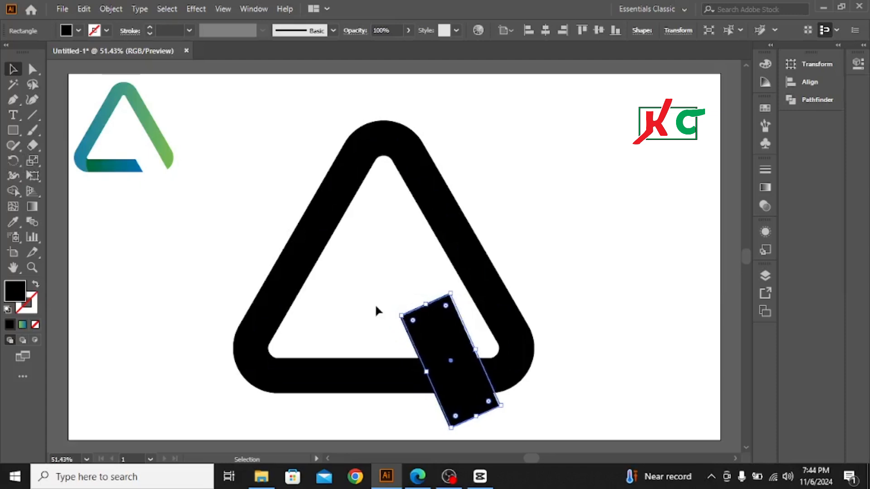
key(Down)
key(Down)
key(Down)
key(Down)
key(Down)
key(Down)
key(Down)
key(Down)
key(Down)
key(Down)
key(Down)
key(Down)
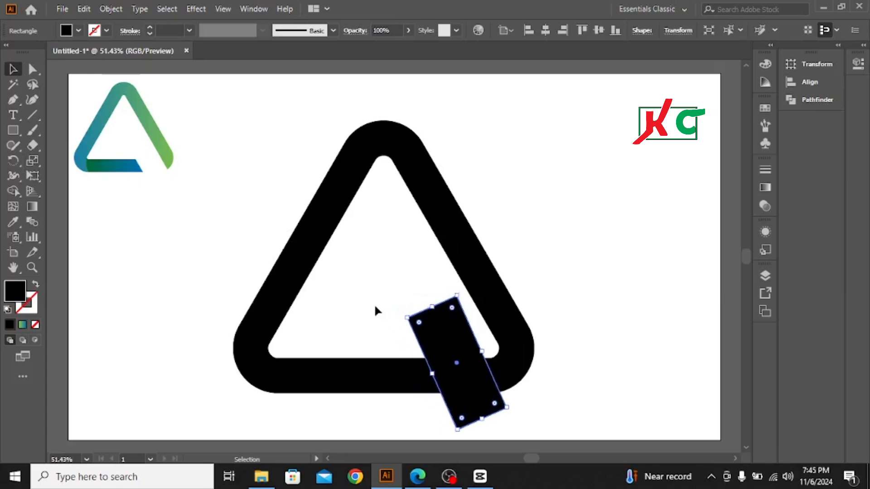
key(Right)
key(Right)
key(Right)
key(Right)
key(Right)
key(Right)
key(Right)
key(Right)
key(Right)
key(Right)
key(Right)
key(Right)
key(Right)
key(Right)
key(Right)
key(Right)
key(Right)
key(Right)
key(Right)
key(Right)
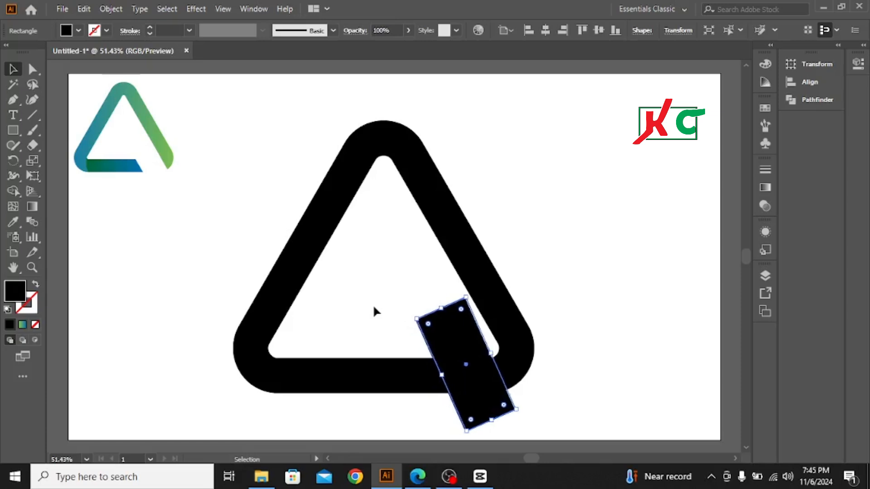
drag(410, 321, 407, 321)
key(Right)
key(Right)
key(Right)
key(Right)
key(Right)
key(Right)
key(Right)
key(Right)
key(Right)
key(Right)
key(Right)
key(Right)
key(Right)
key(Right)
key(Right)
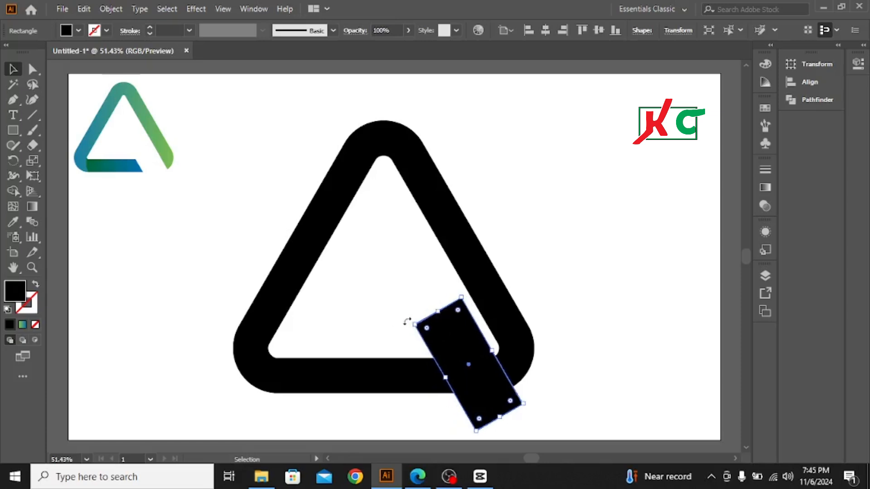
key(Right)
key(Right)
key(Right)
key(Right)
key(Right)
key(Right)
key(Right)
key(Right)
key(Right)
key(Right)
key(Right)
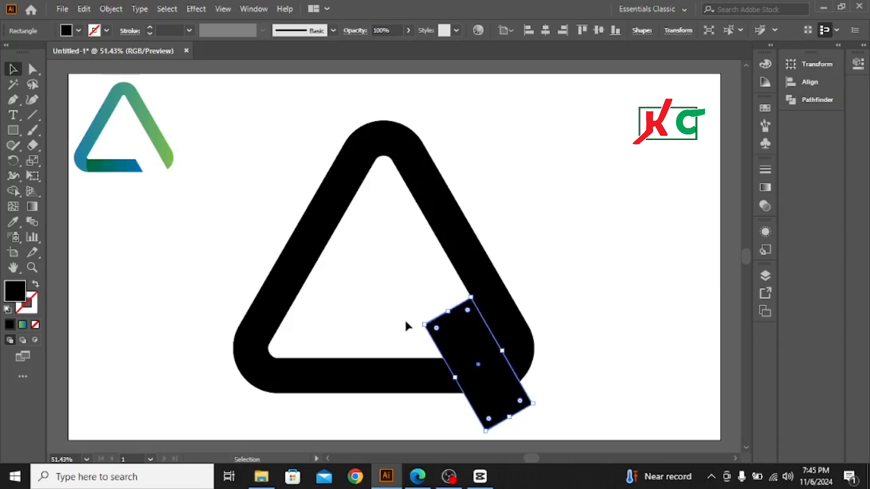
key(Left)
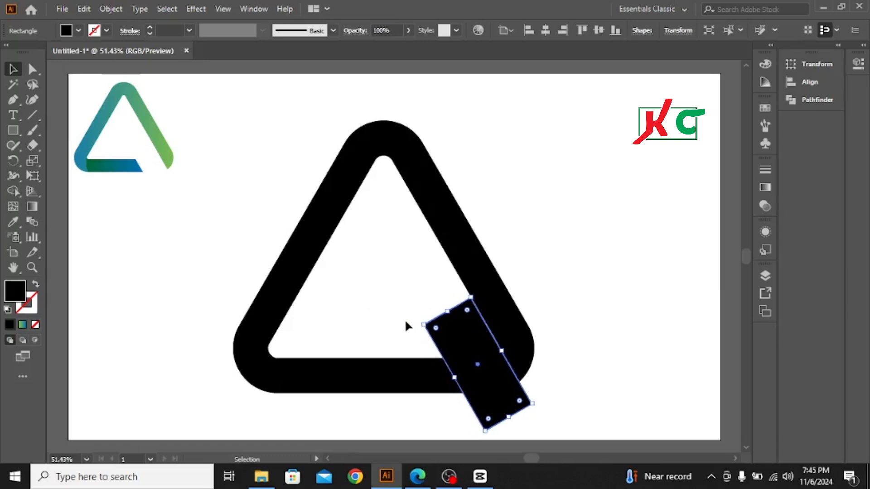
Step: Select the triangle together with the tilted rectangle and expand both their fill and stroke
drag(263, 131, 501, 394)
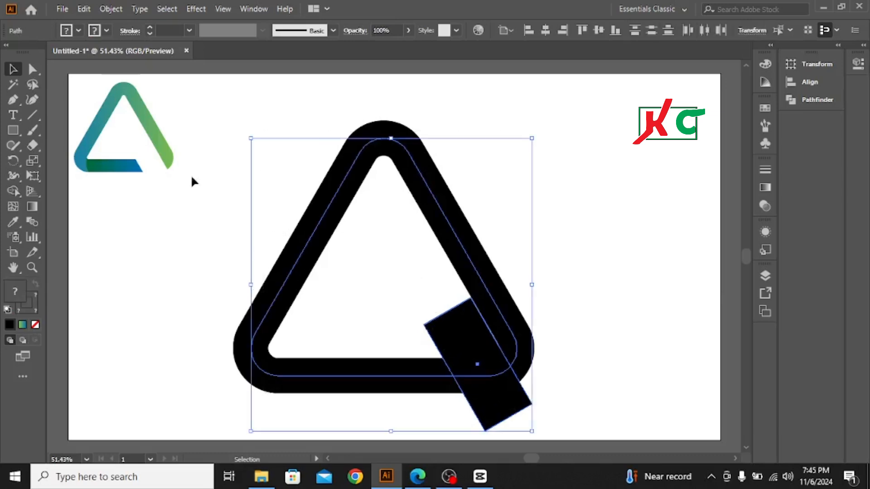
click(111, 8)
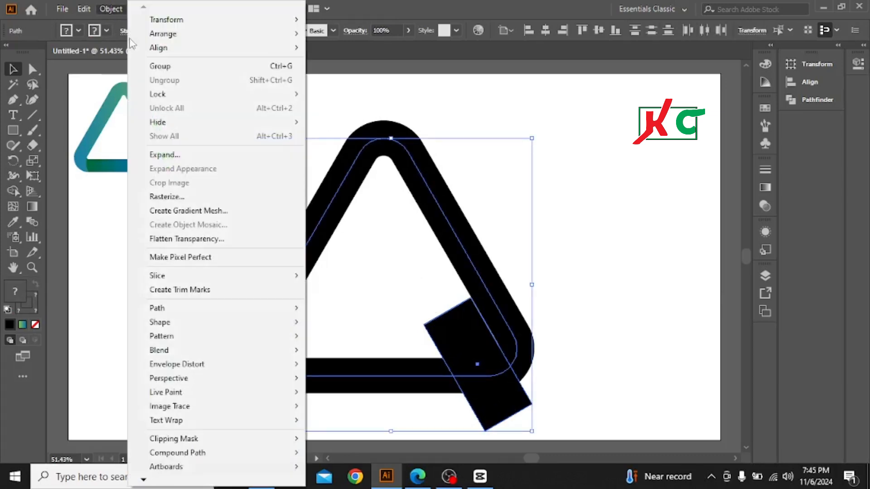
click(162, 155)
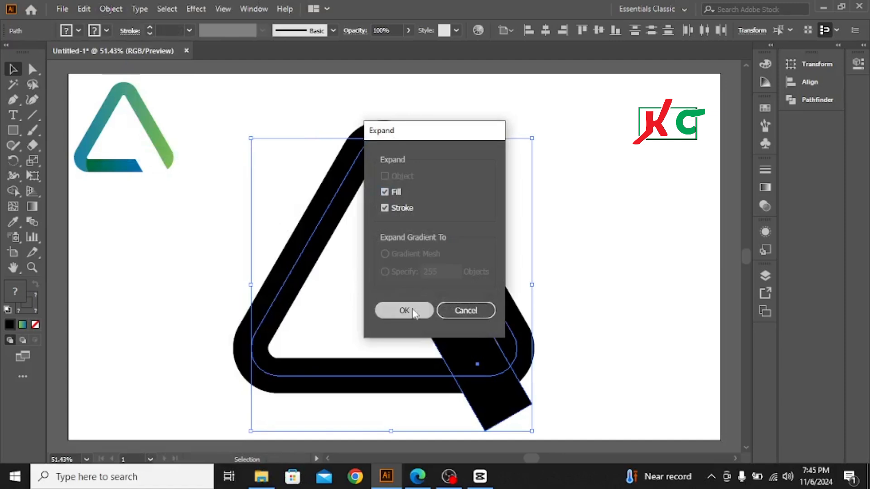
click(410, 306)
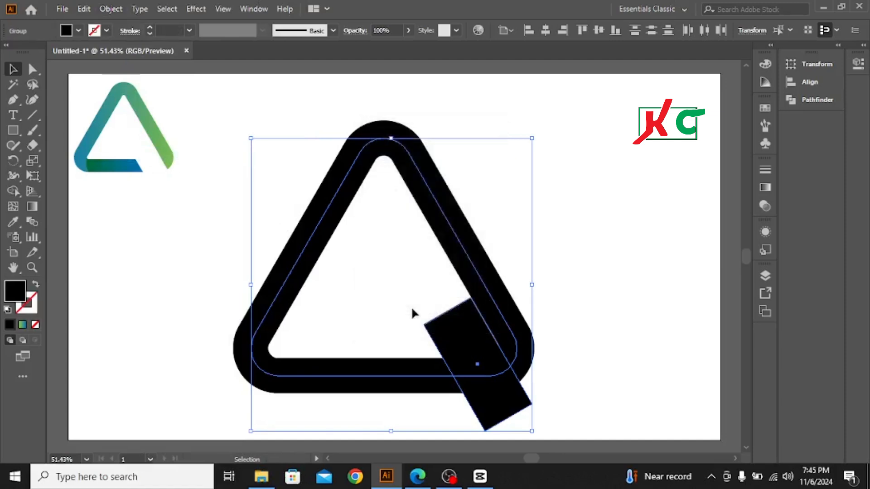
Step: Subtract the tilted rectangle from the triangle with Minus Front to cut the gap near its lower-right corner
click(812, 99)
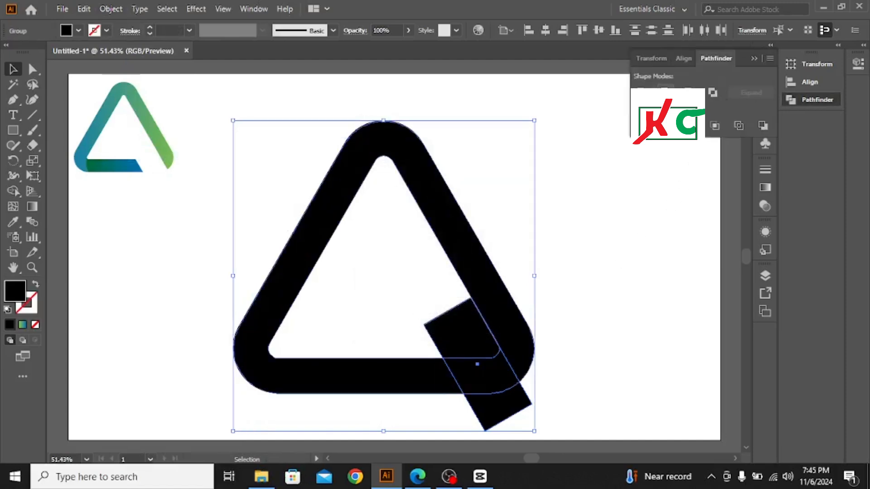
click(664, 92)
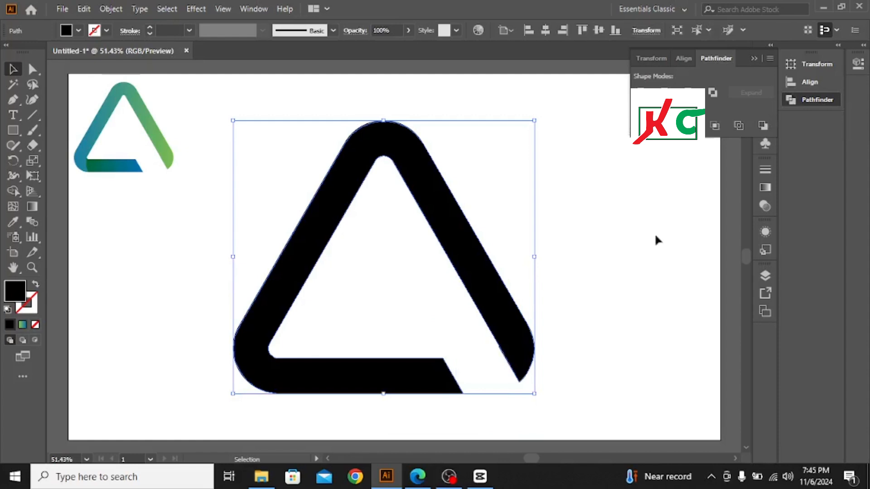
click(753, 59)
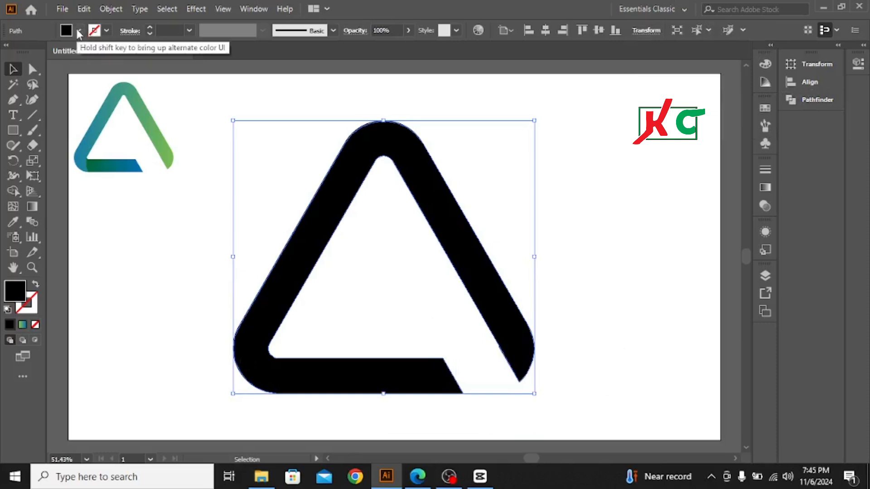
Step: Remove the cut triangle's fill and give it a black stroke
click(92, 30)
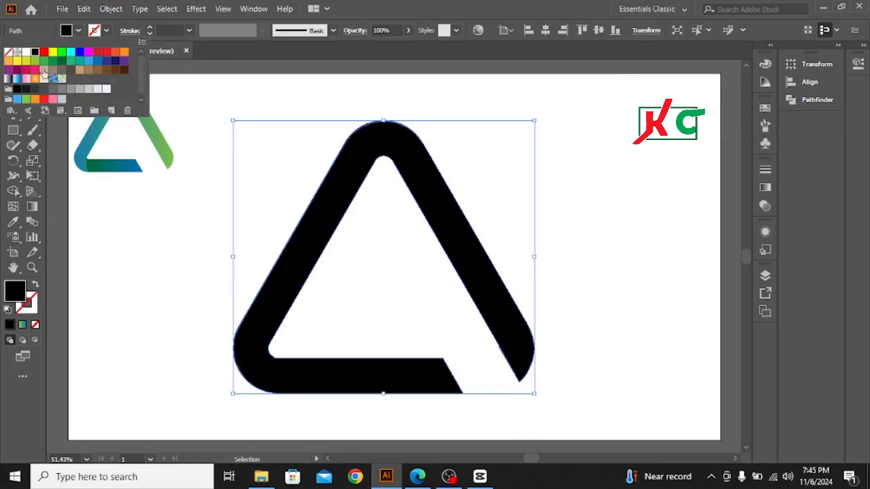
click(9, 53)
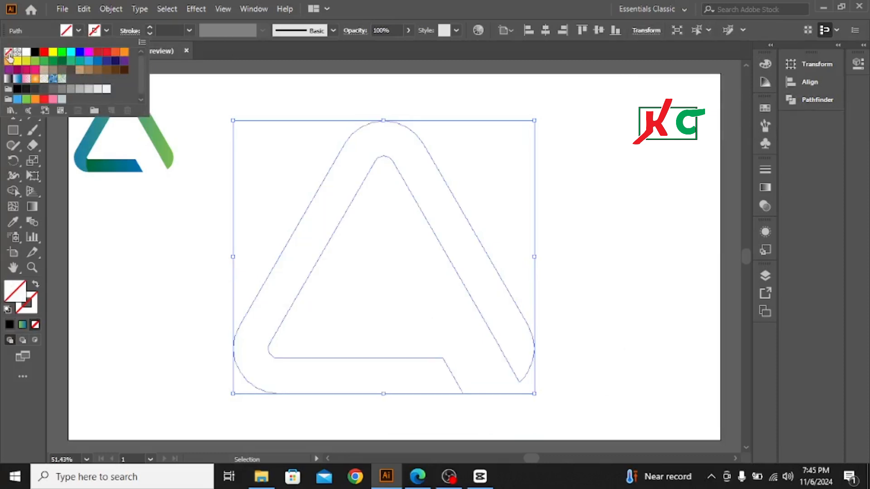
click(107, 32)
click(107, 33)
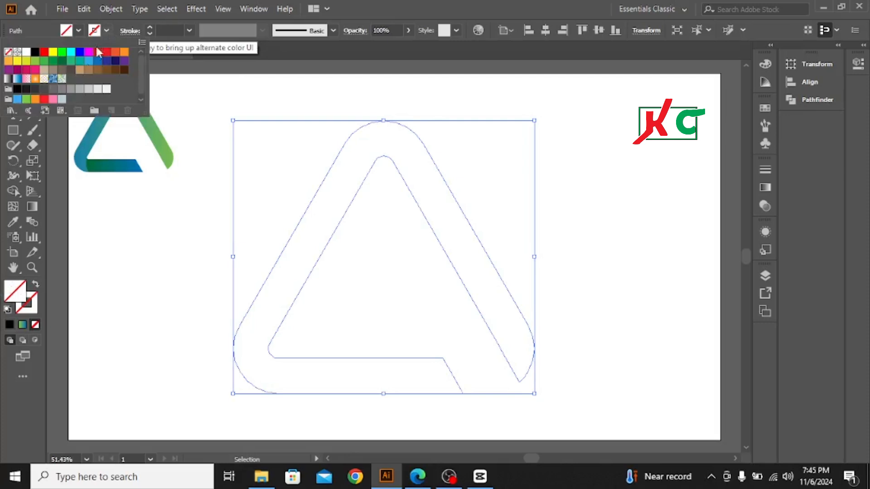
click(35, 52)
Step: Increase the triangle outline's stroke weight to 12 pt and deselect it
click(147, 26)
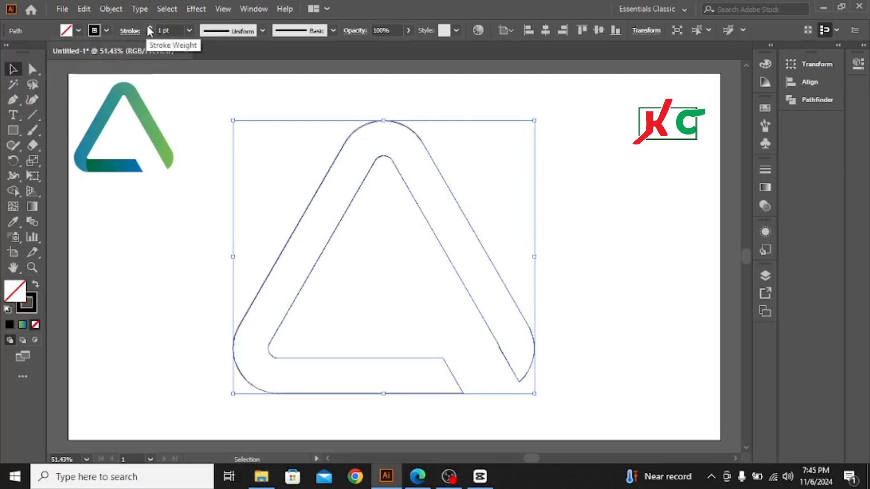
click(148, 27)
click(148, 27)
click(148, 27)
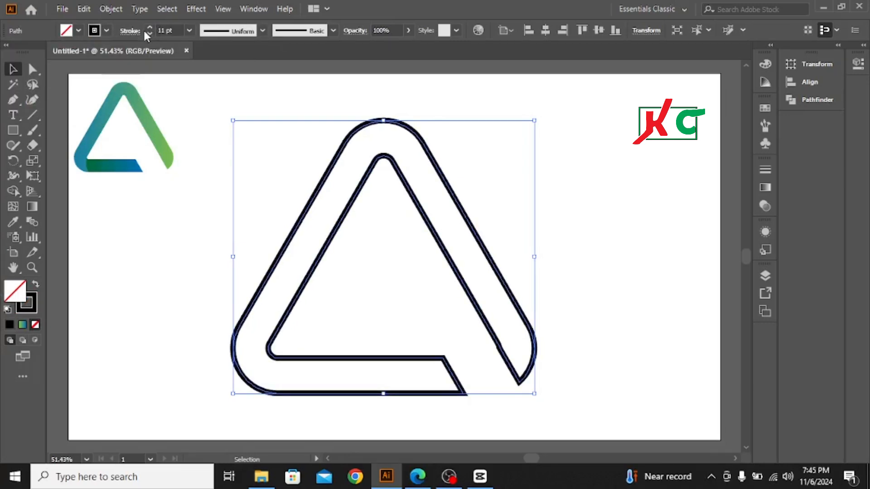
click(148, 28)
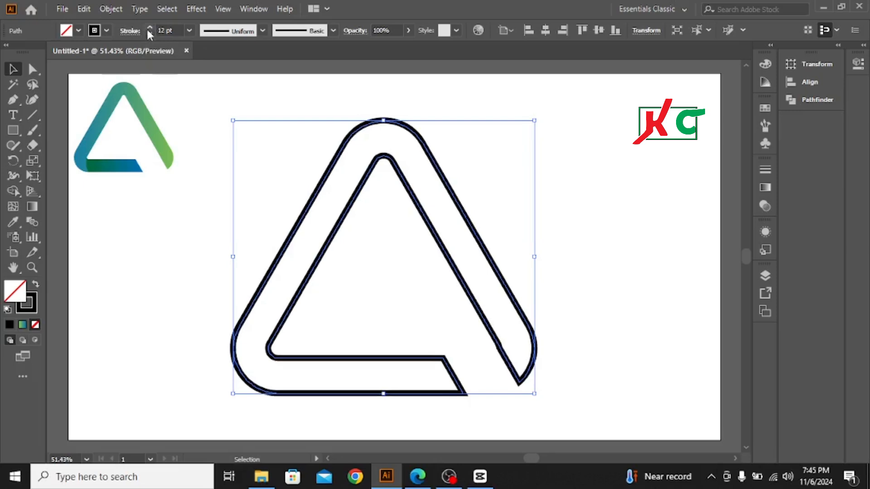
click(183, 258)
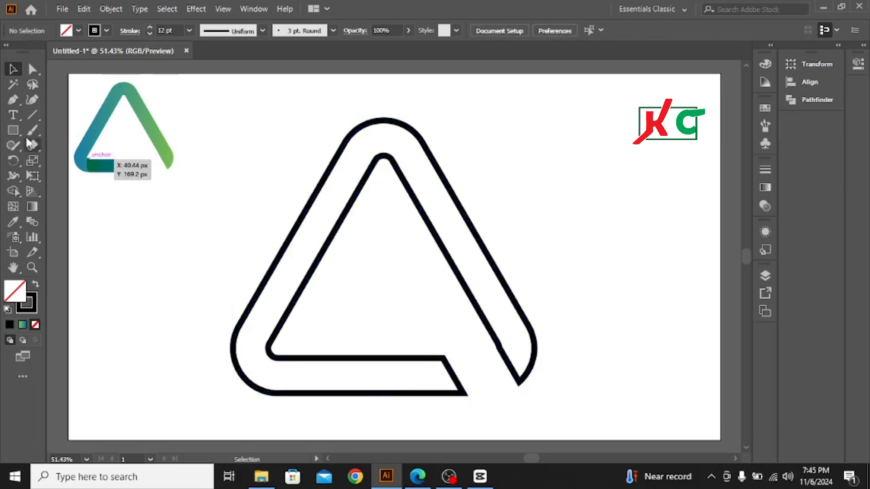
Step: Draw a circle outward from a point just inside the triangle's lower-left inner corner, reaching down to its bottom edge, discarding the first oval
click(13, 130)
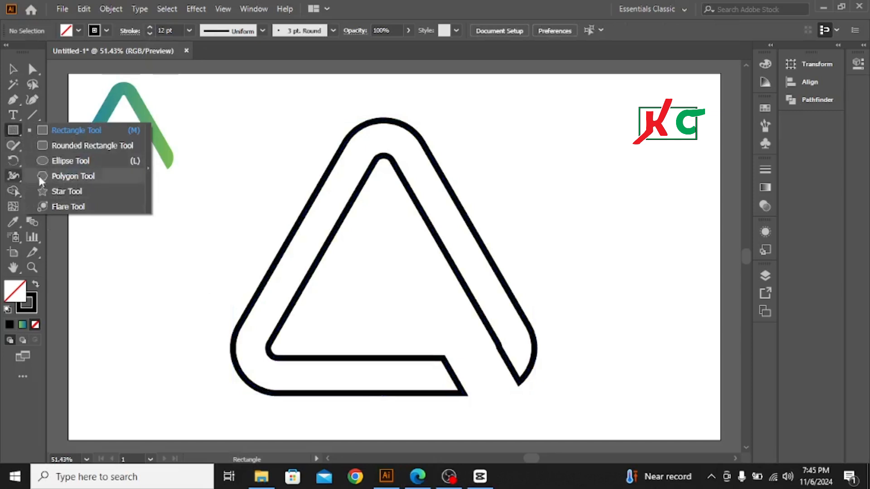
click(66, 161)
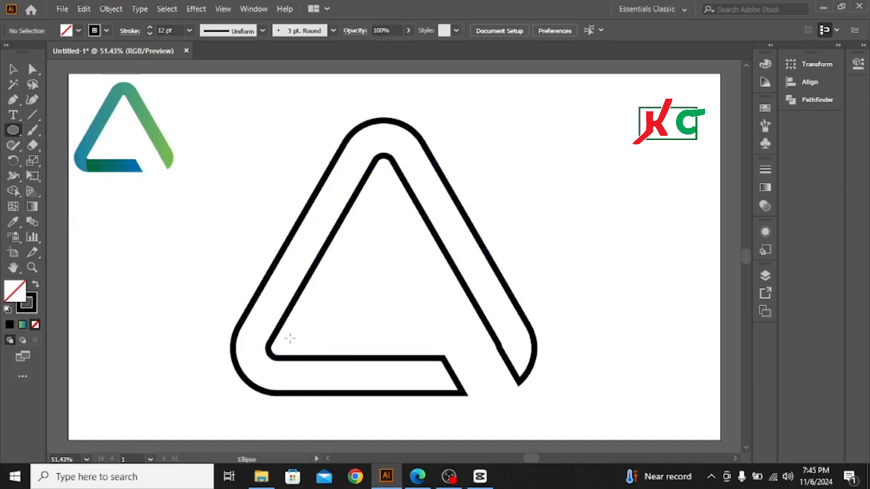
drag(290, 338, 330, 393)
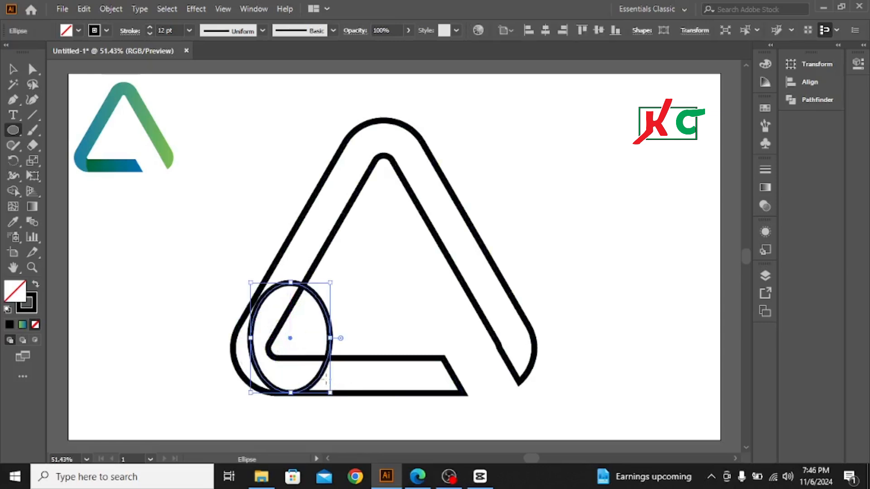
key(Delete)
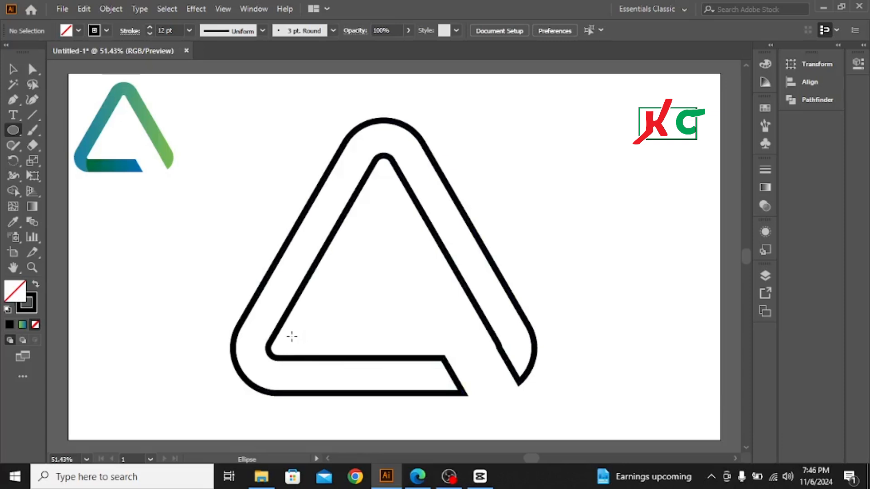
drag(292, 336, 347, 393)
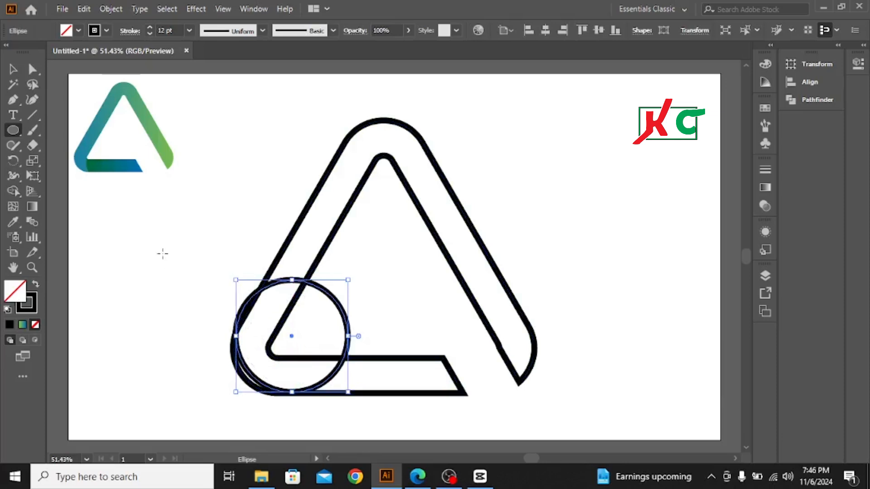
Step: Move the circle right and down so its left side meets the triangle's inner lower-left corner, and deselect it
click(13, 69)
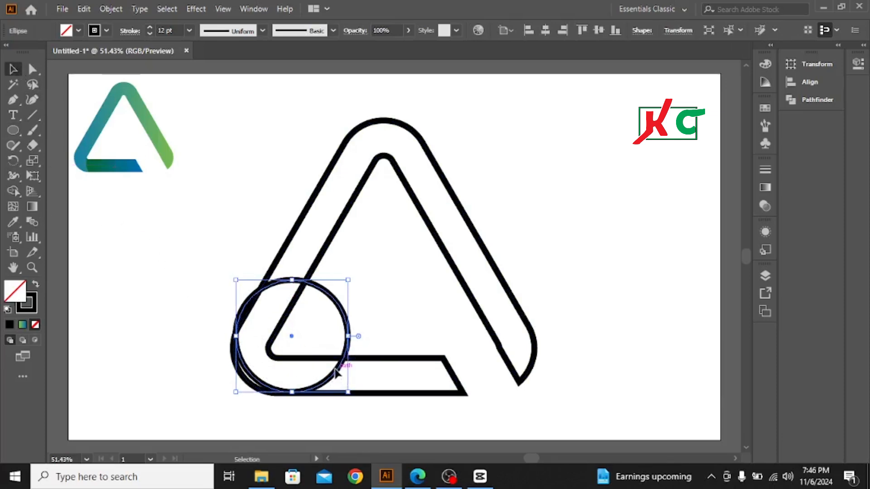
drag(339, 377, 367, 395)
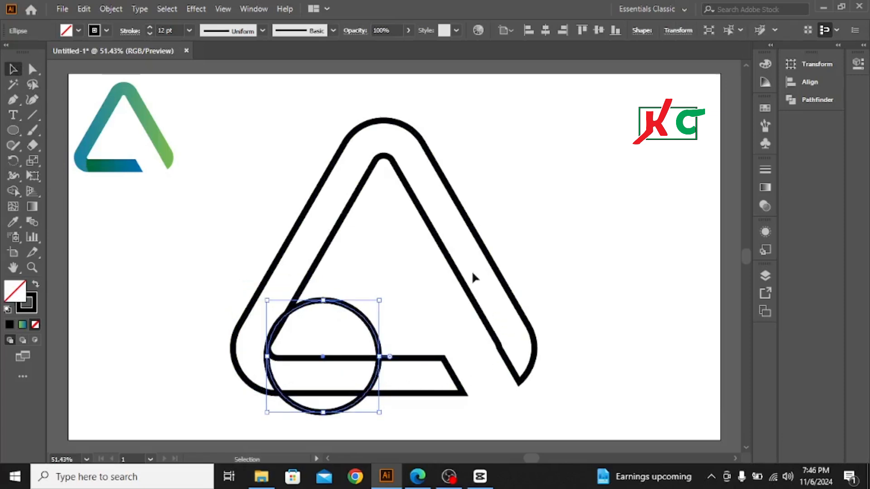
click(291, 161)
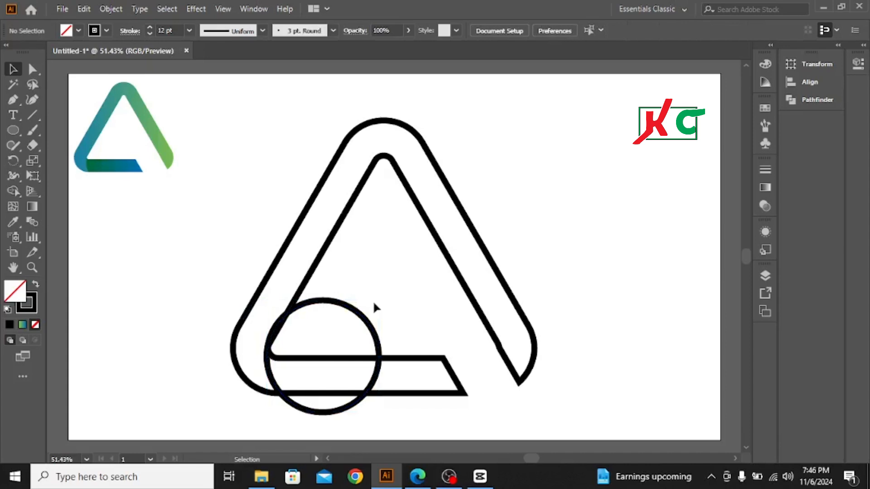
Step: Switch to outline display and nudge the circle slightly right and up to align it with the triangle's inner lower-left corner
key(a)
key(ctrl+y)
key(v)
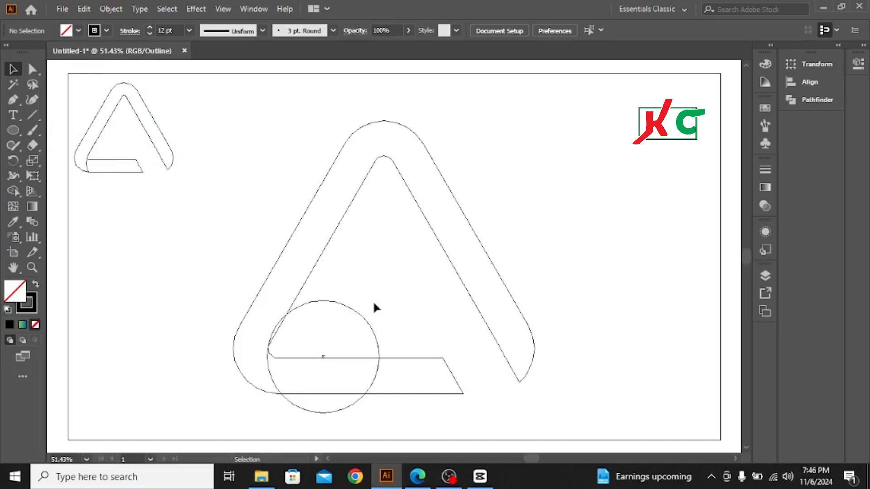
click(336, 300)
key(Right)
key(Right)
key(Right)
key(Right)
key(Right)
key(Right)
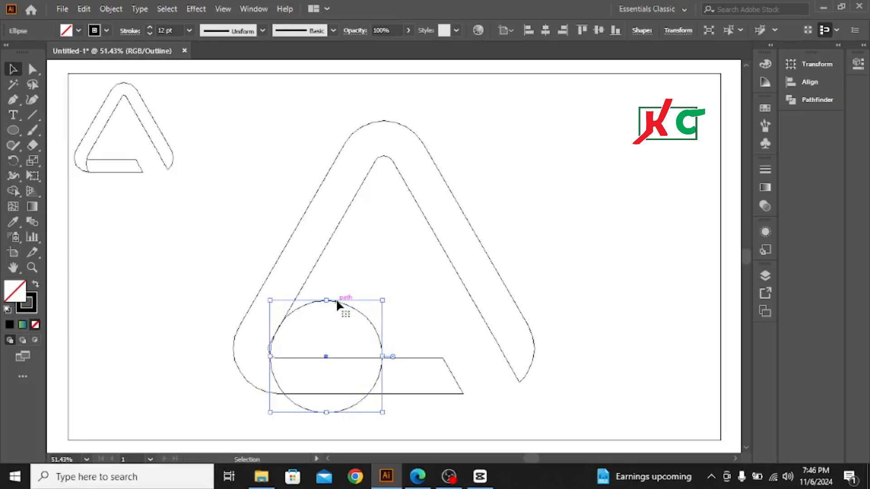
key(Up)
key(Up)
key(Up)
key(Up)
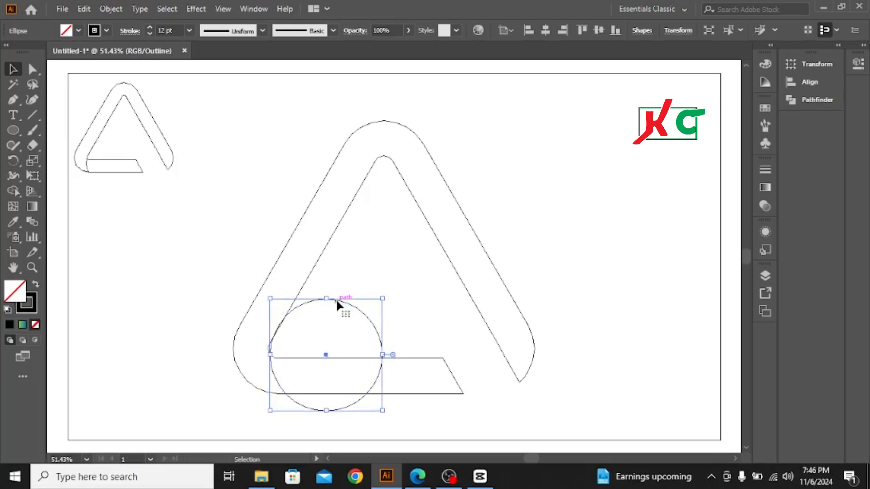
key(Left)
key(Left)
key(Left)
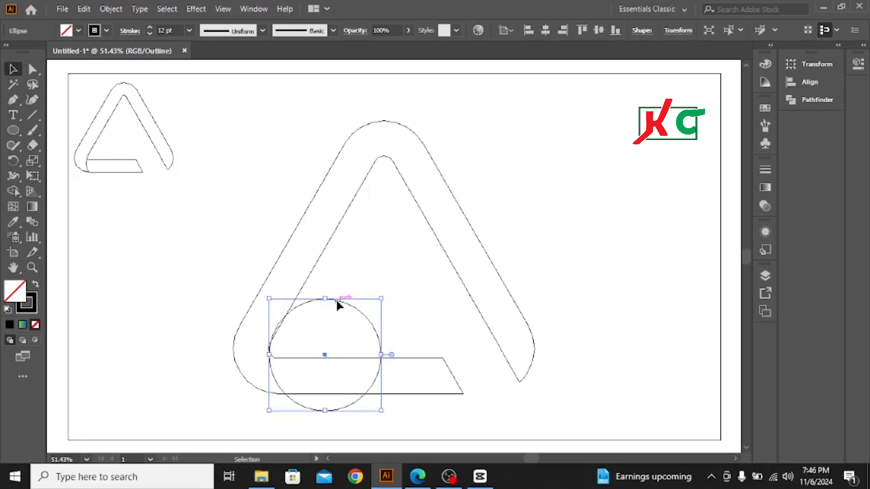
click(422, 272)
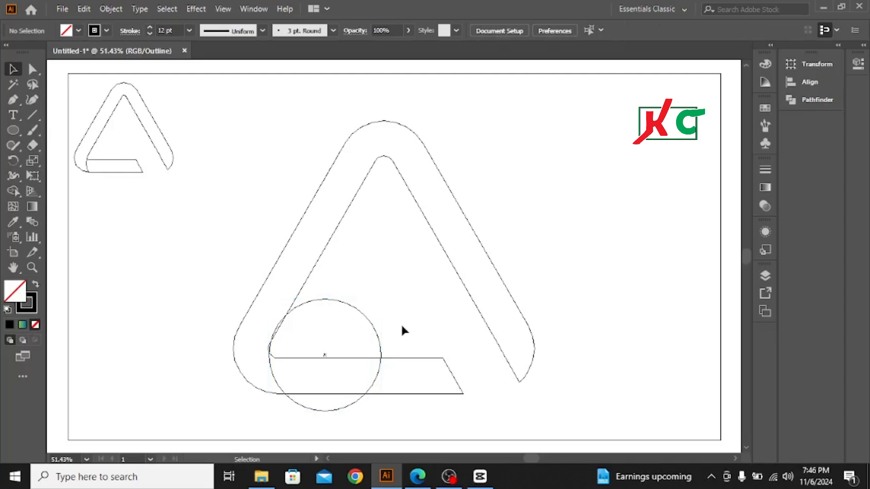
Step: Nudge the circle slightly down and left so its edge follows the inner side of the triangle's left bar
click(339, 302)
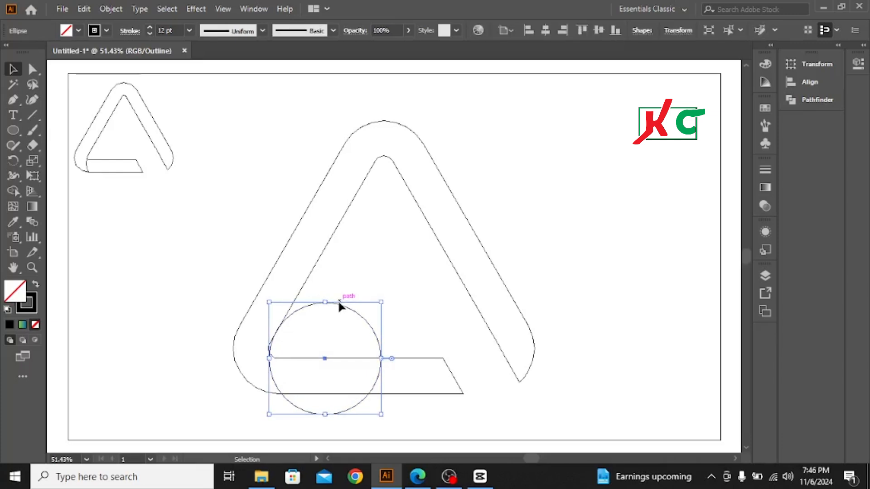
key(Left)
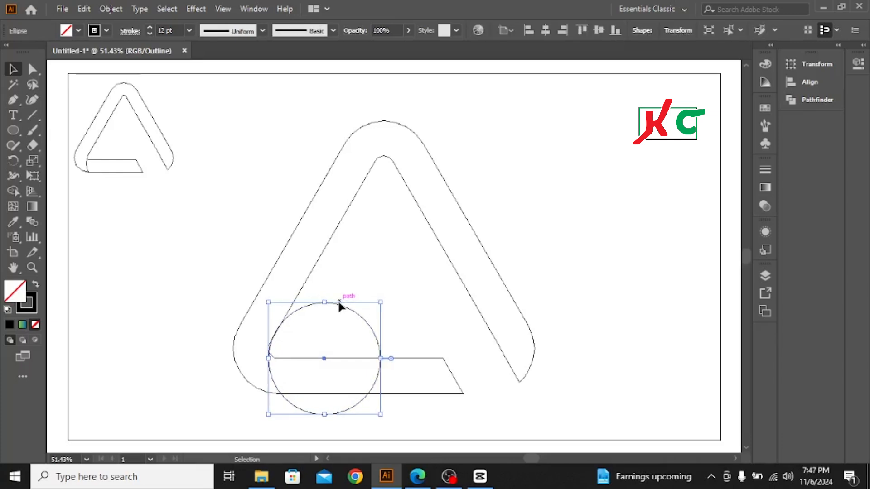
click(376, 273)
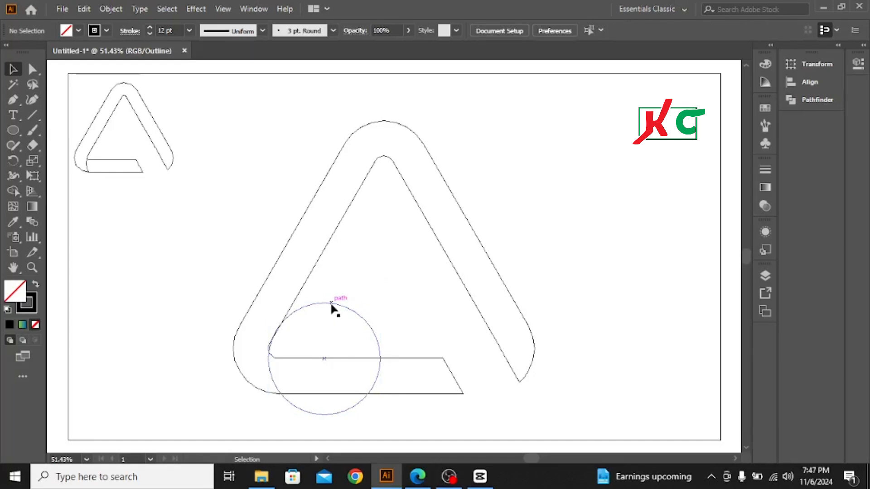
Step: Shift the circle aside to expose the inner corner, and place it back against the corner with a fine position adjustment
drag(334, 304, 390, 287)
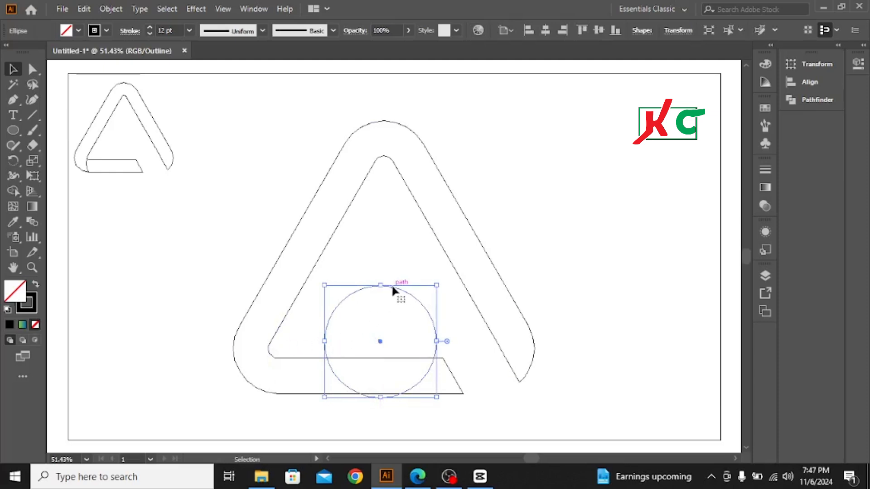
drag(395, 287, 332, 305)
click(413, 257)
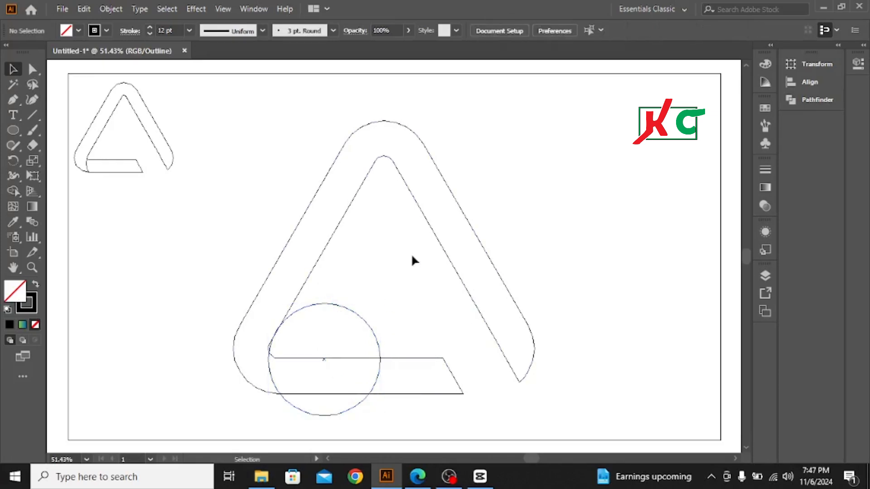
click(334, 303)
click(371, 256)
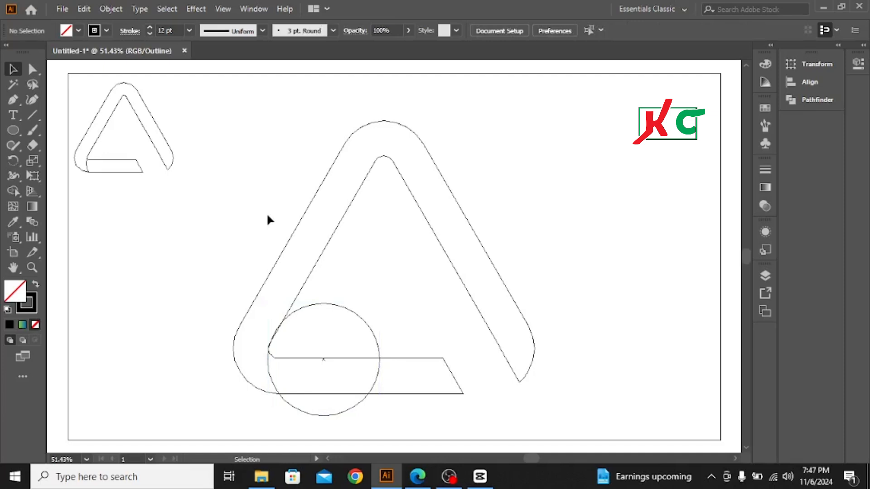
Step: Return to preview display, select the whole drawing, and use the Shape Builder to remove the circle outside the bottom bar and merge the bar's pieces
key(a)
key(ctrl+y)
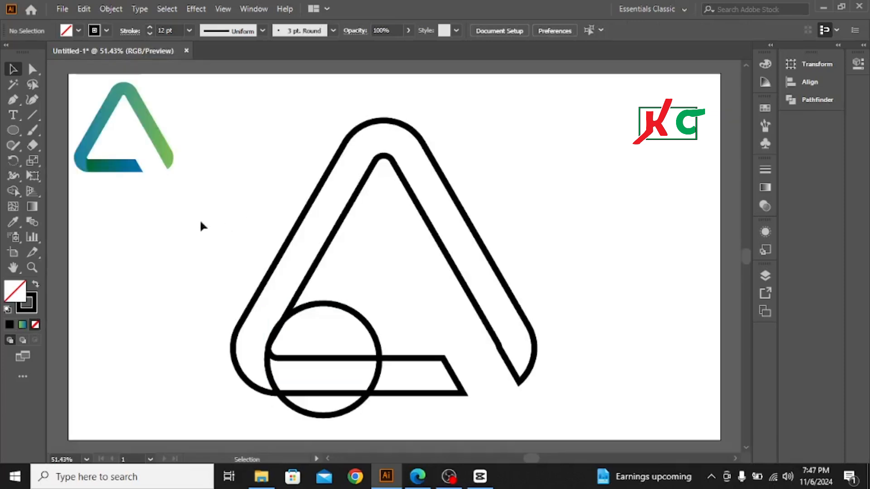
drag(282, 129, 577, 426)
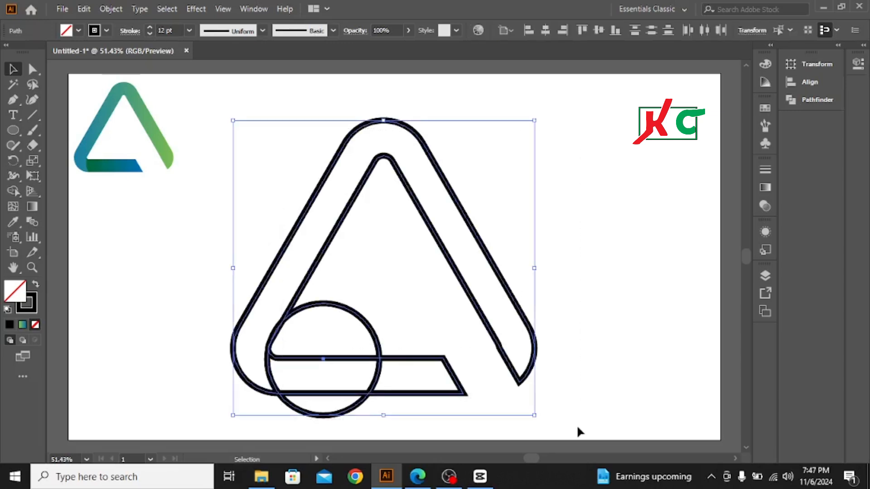
click(15, 193)
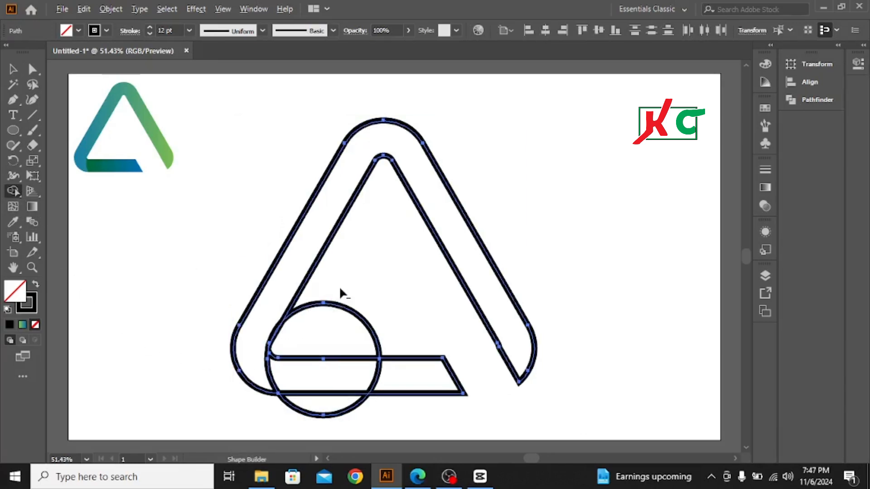
alt+click(334, 319)
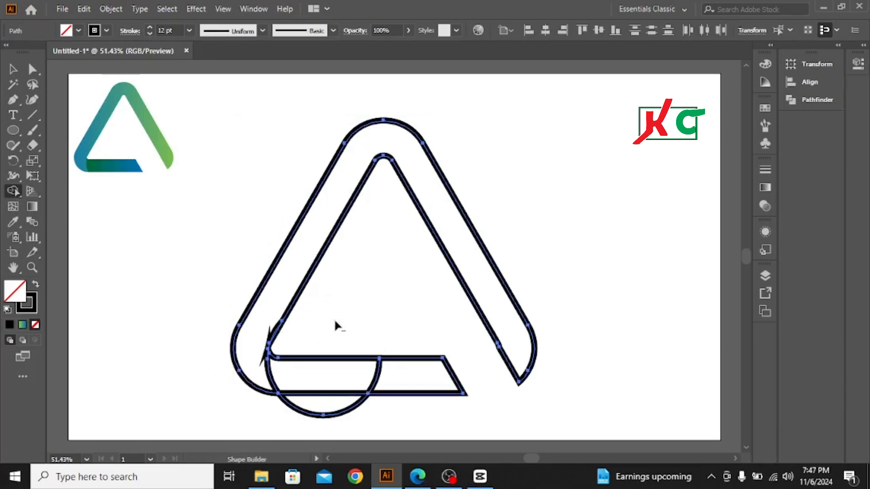
alt+click(323, 410)
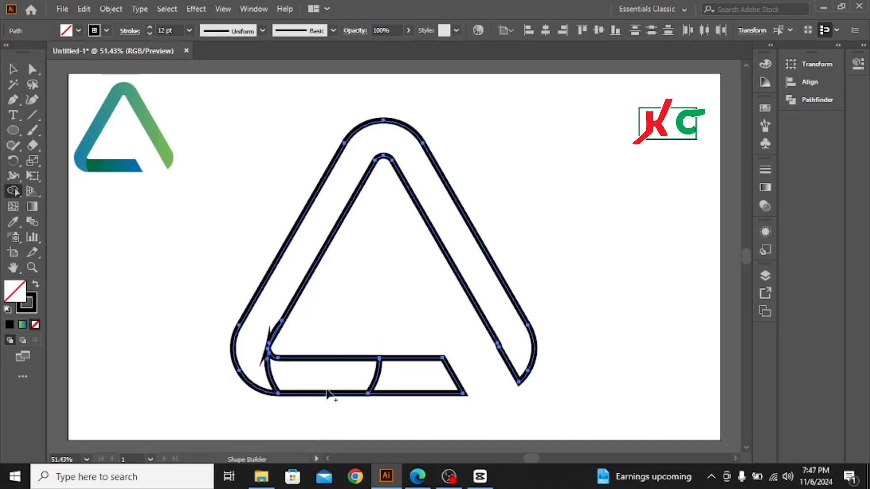
drag(326, 377, 410, 386)
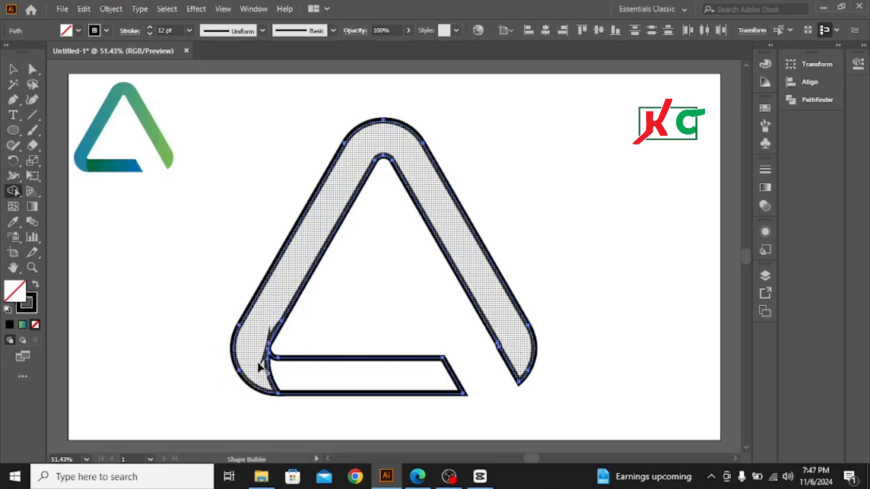
Step: Try to clean up the thin sliver at the inner lower-left corner with the Shape Builder, and undo the removal of the triangle frame
click(268, 338)
drag(276, 307, 264, 343)
drag(263, 351, 263, 339)
alt+click(269, 334)
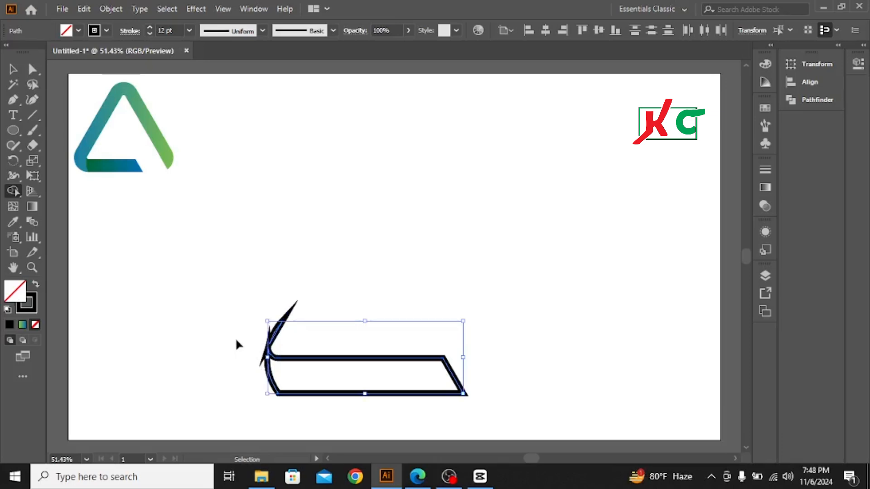
key(ctrl+z)
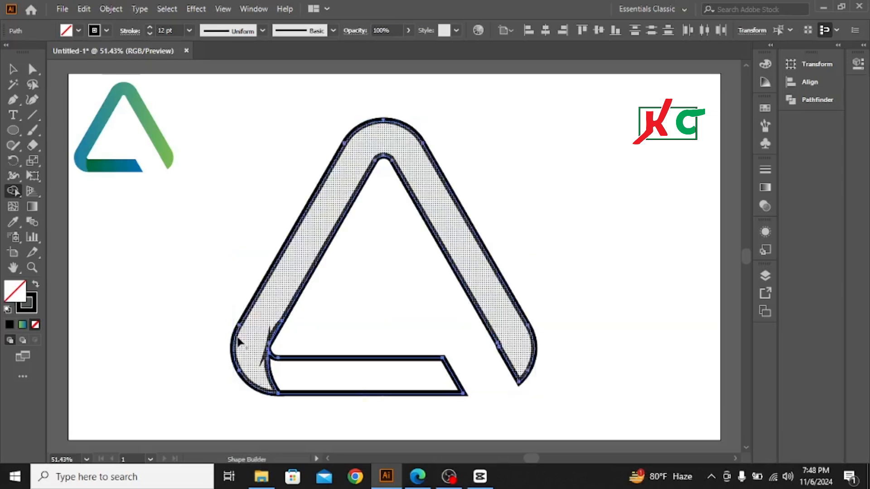
Step: Select all the triangle pieces, set them to no stroke with a black fill, and deselect them
click(13, 69)
click(196, 218)
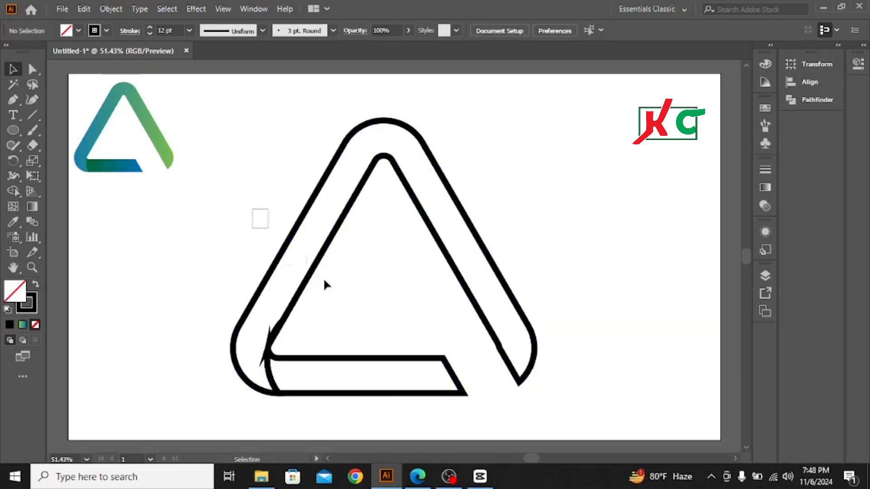
drag(325, 285, 513, 407)
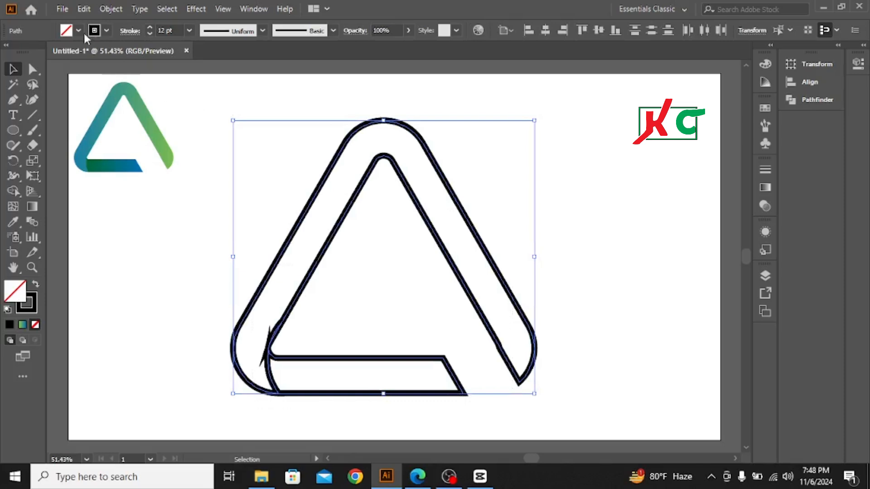
click(105, 31)
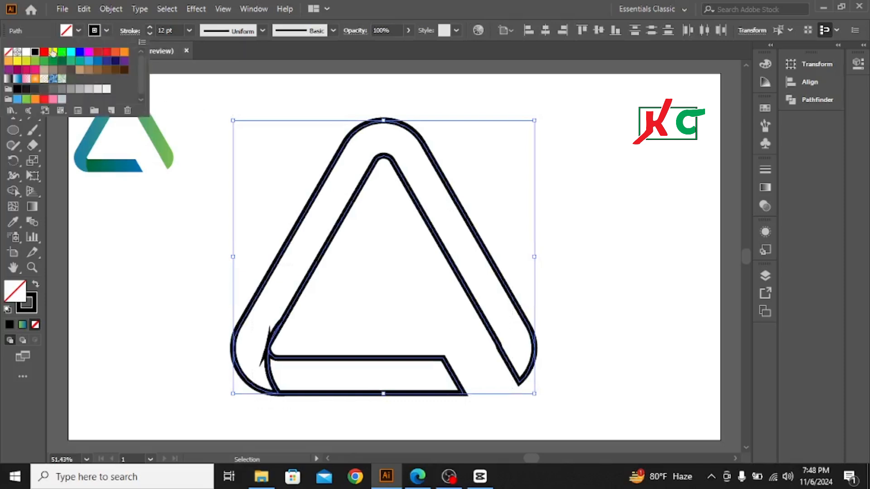
click(7, 53)
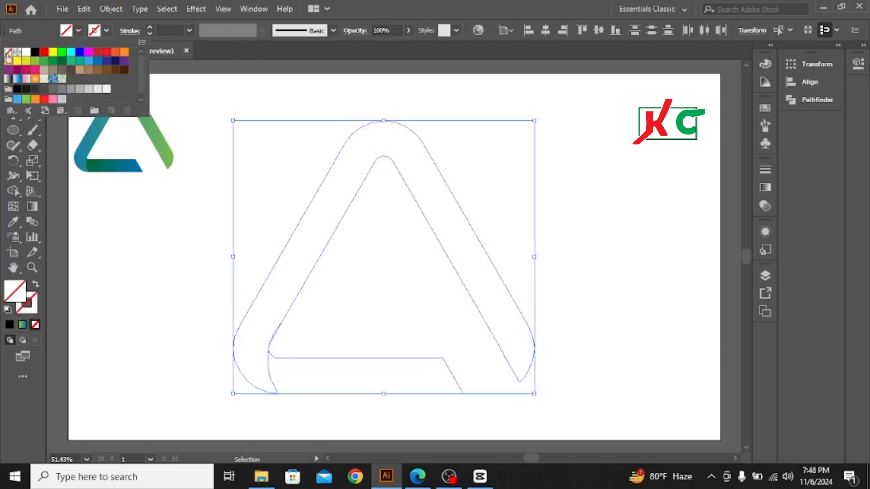
click(78, 31)
click(35, 52)
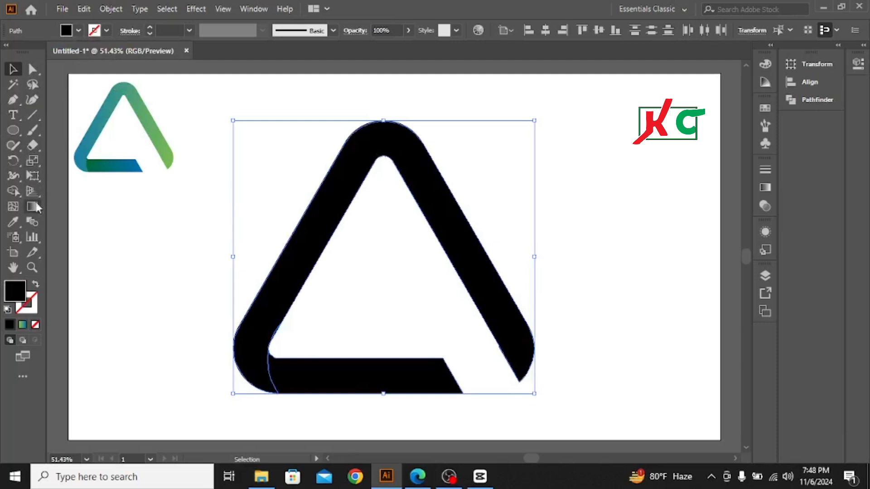
click(166, 248)
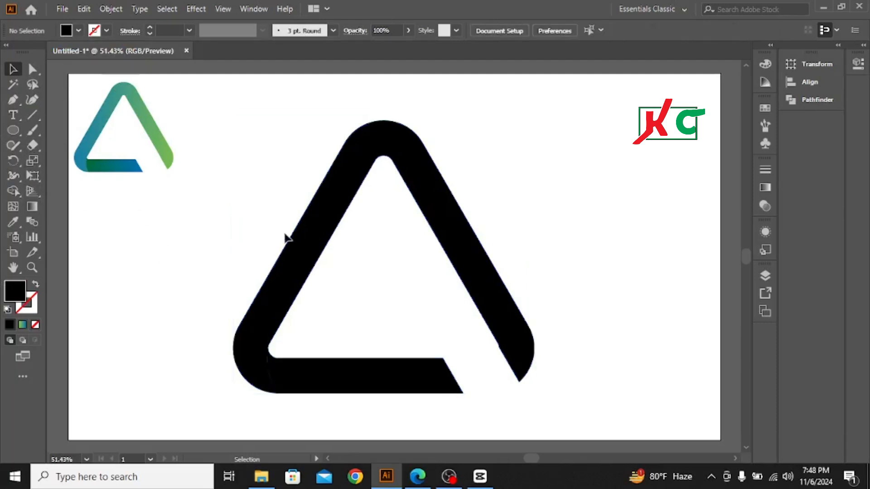
Step: Fill the triangle's main frame with the green-to-blue gradient sampled from the reference logo's left bar, and deselect it
click(322, 220)
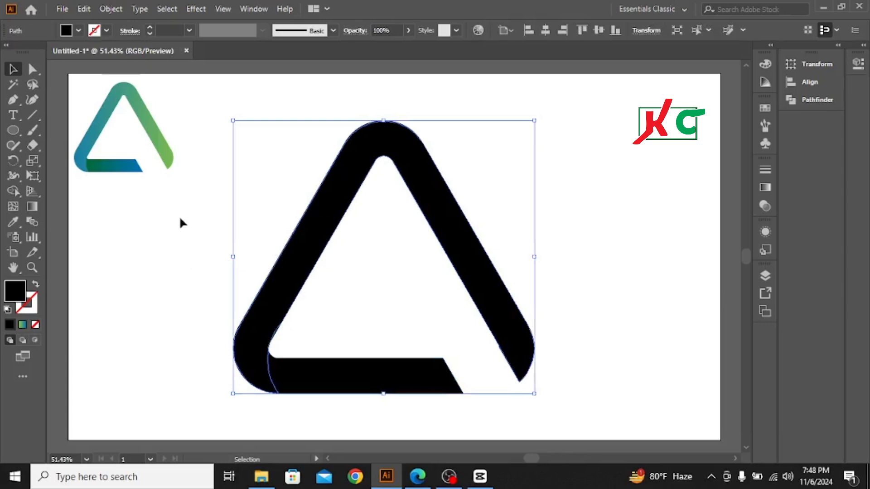
click(15, 222)
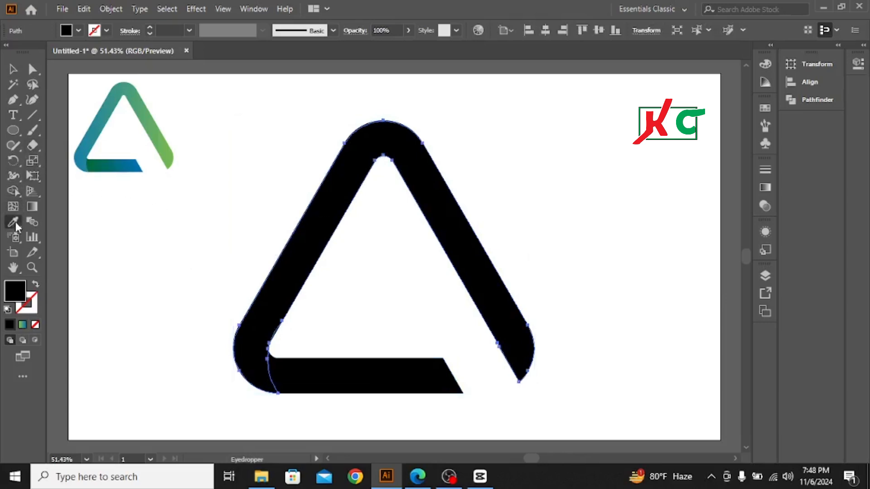
click(93, 132)
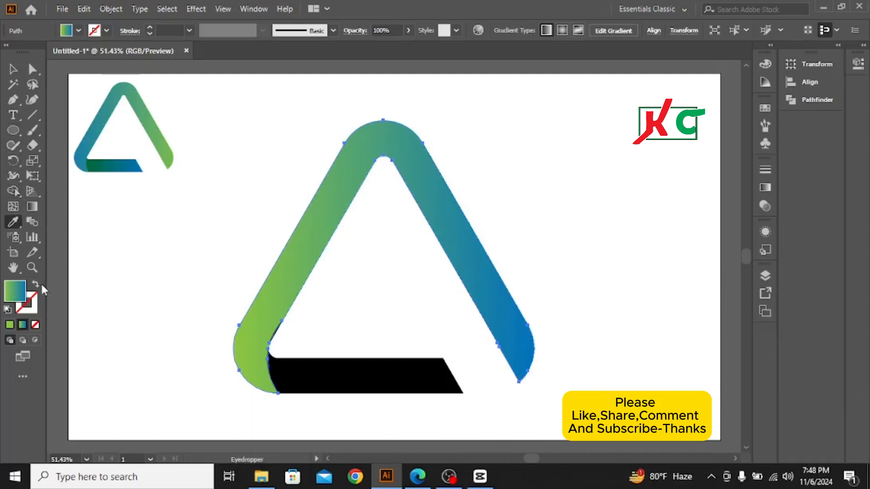
click(13, 69)
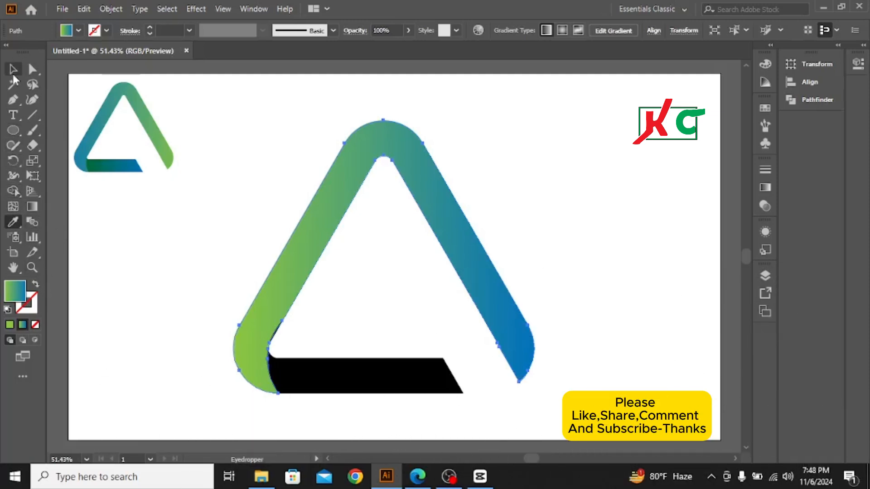
click(142, 251)
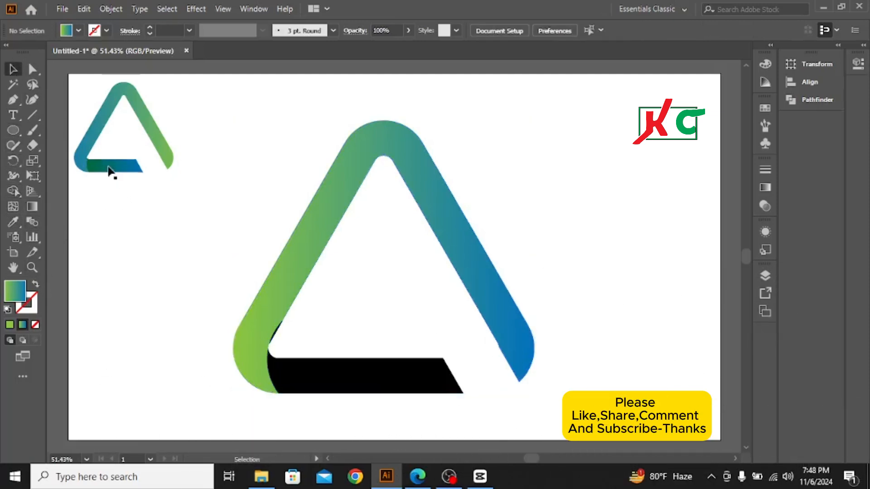
Step: Fill the bottom bar with the dark green-to-blue gradient sampled from the reference logo's bottom bar, and deselect it
click(321, 377)
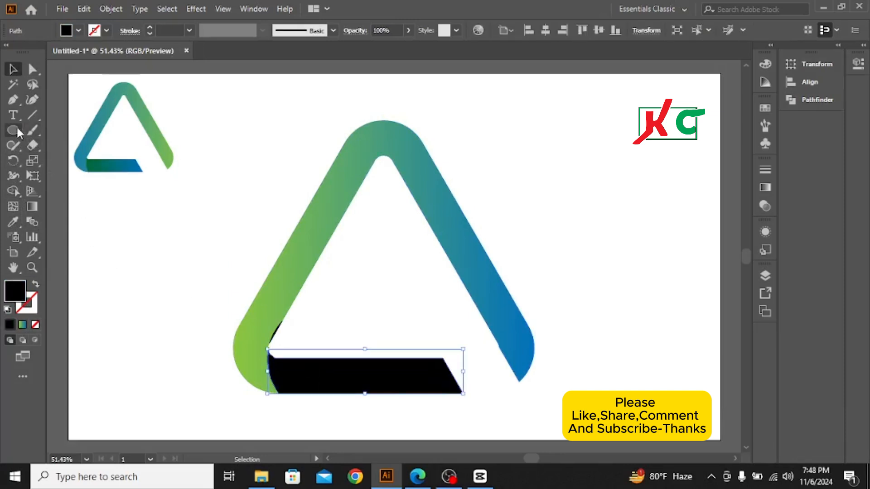
click(14, 221)
click(109, 167)
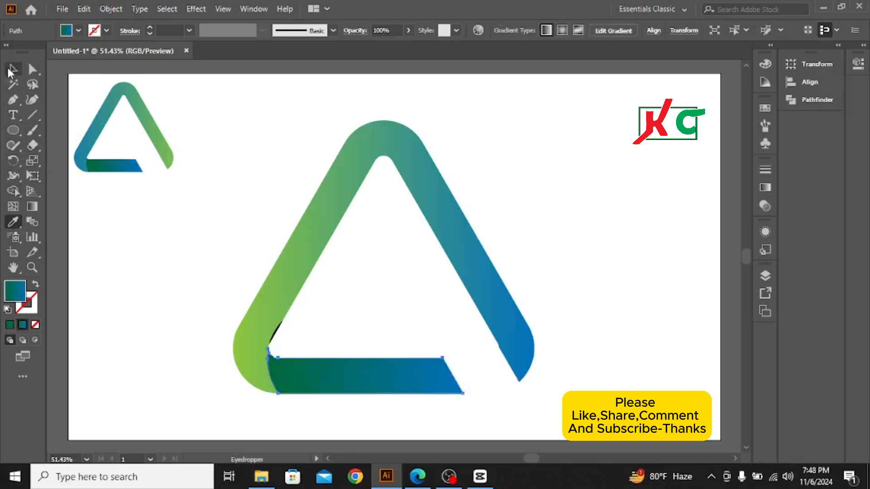
click(13, 69)
click(252, 284)
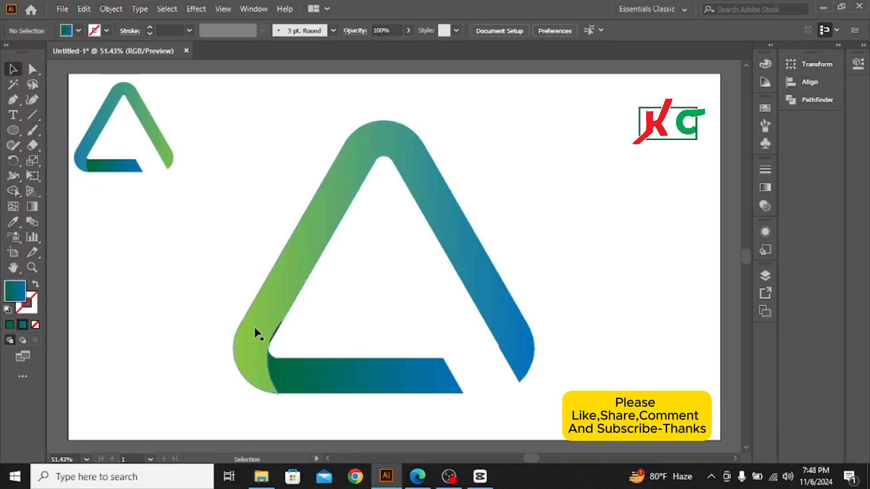
Step: Delete the leftover black sliver along the left bar's inner edge near the lower-left corner
click(276, 333)
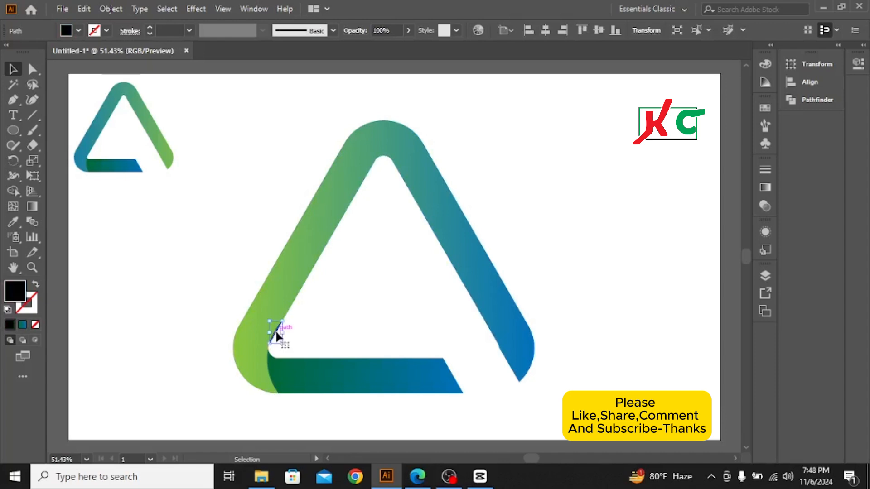
key(Delete)
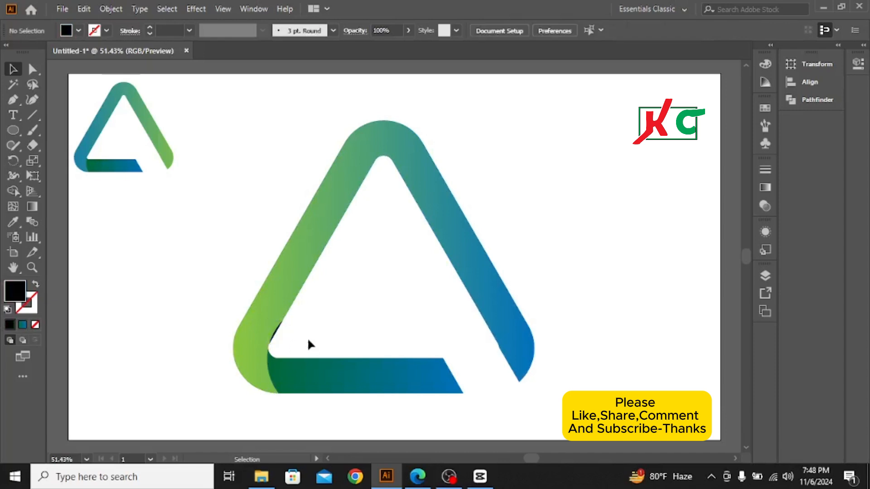
click(275, 337)
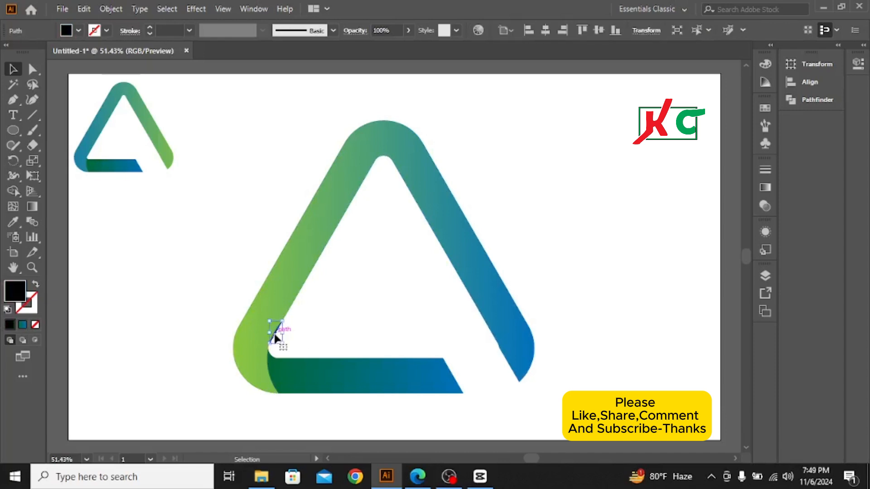